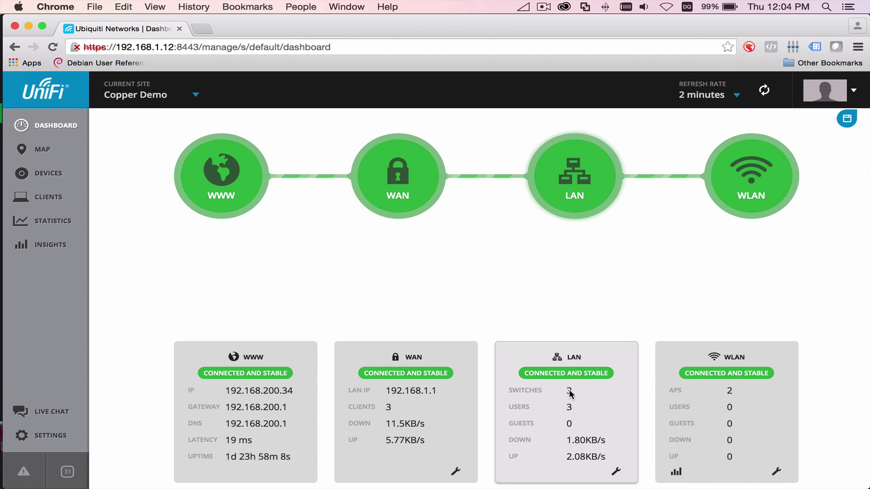
Review the Devices list: three switches, a security gateway and two AP-AC-Pro access points.
scroll(305, 268, up, 5)
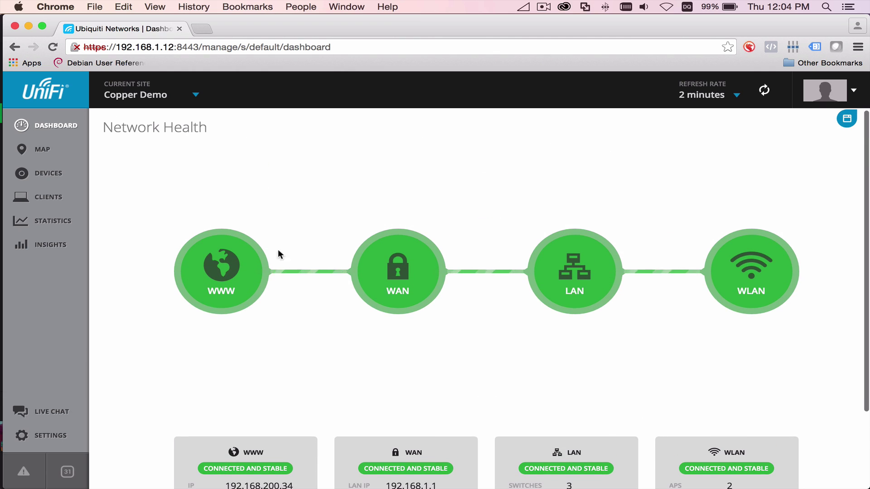
click(50, 178)
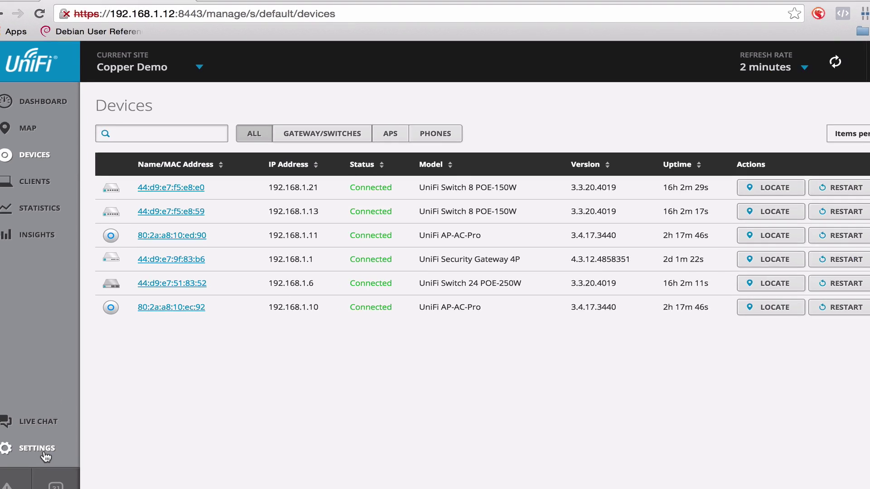
Enable deep packet inspection in the site settings and apply the change.
click(50, 436)
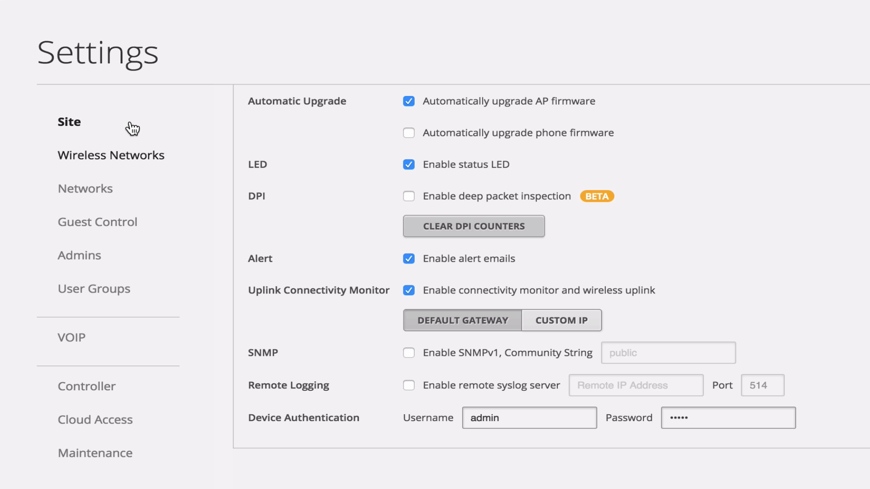
scroll(434, 134, up, 5)
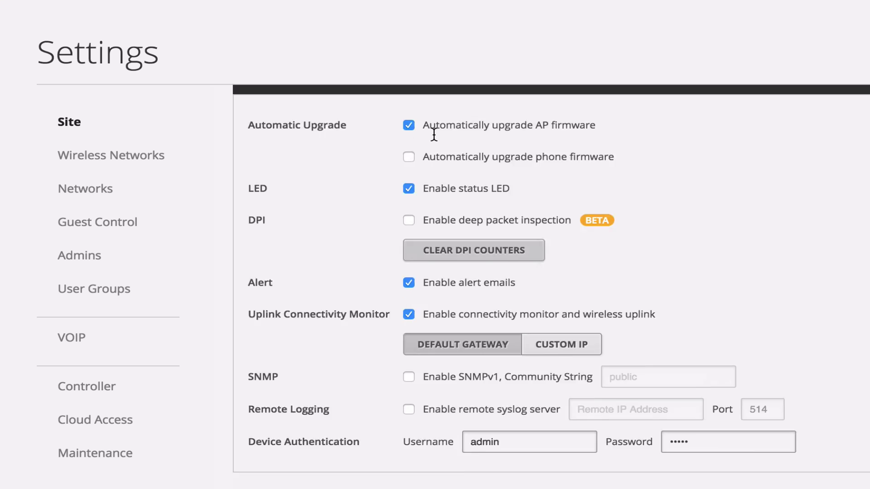
scroll(363, 246, down, 6)
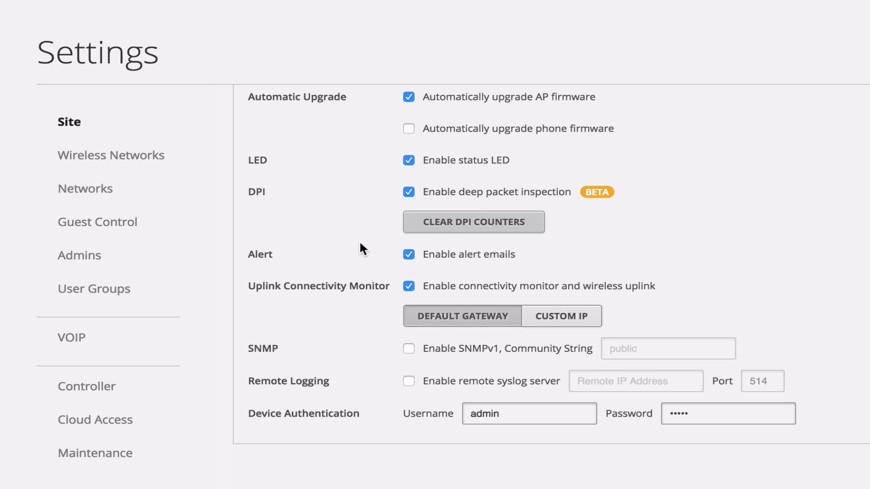
click(741, 445)
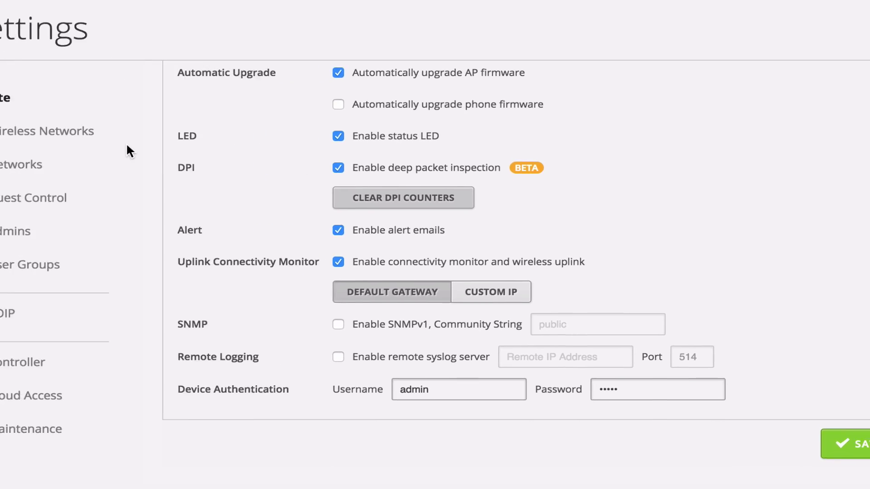
click(65, 135)
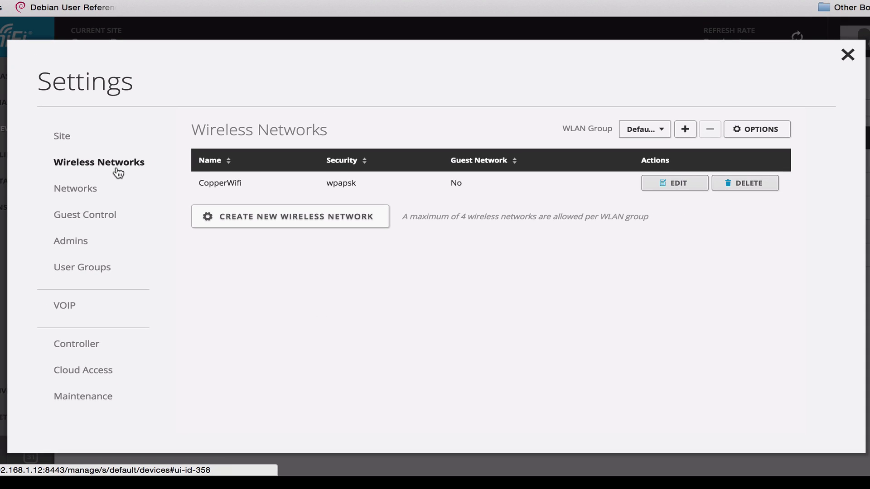
Create a new network named Management with subnet 192.168.30.1/24 and VLAN 30.
click(78, 193)
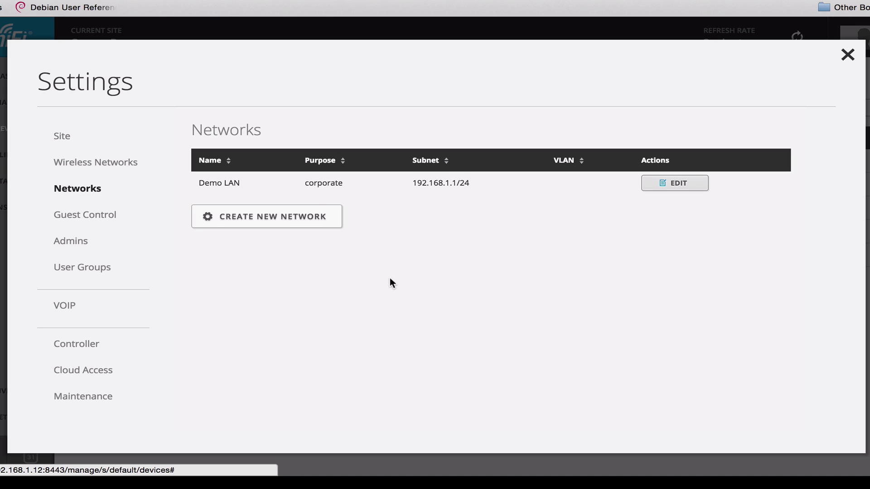
click(278, 216)
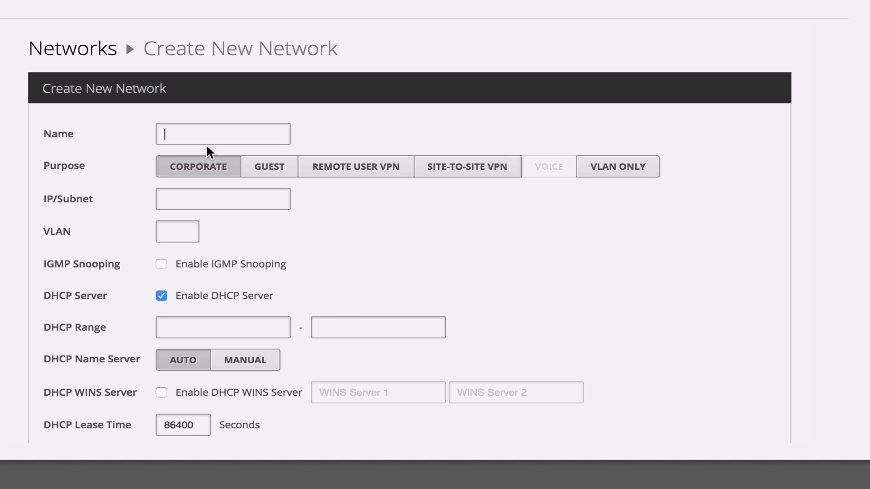
text(MA)
key(BackSpace)
text(anagement)
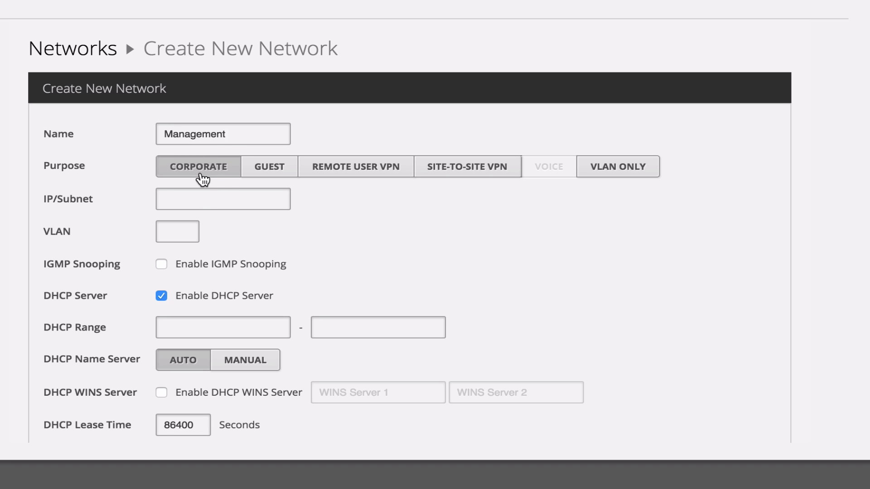
click(202, 199)
text(192.168.30)
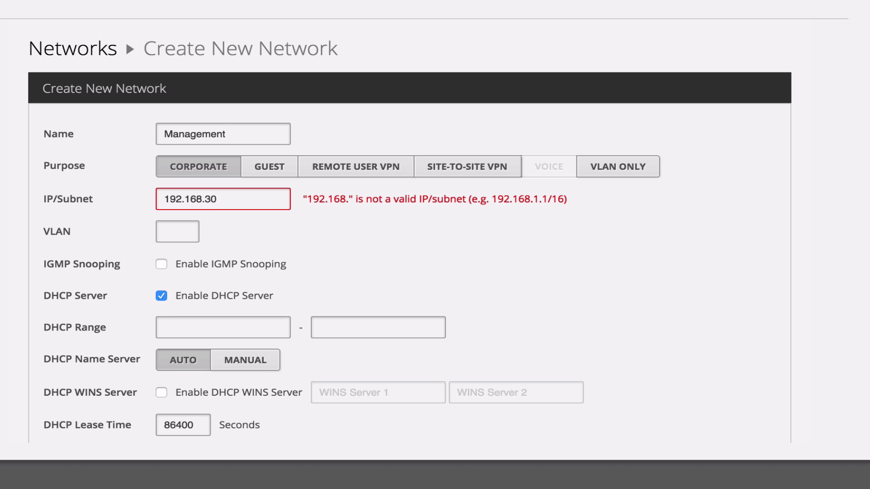
text(.1/24)
key(Tab)
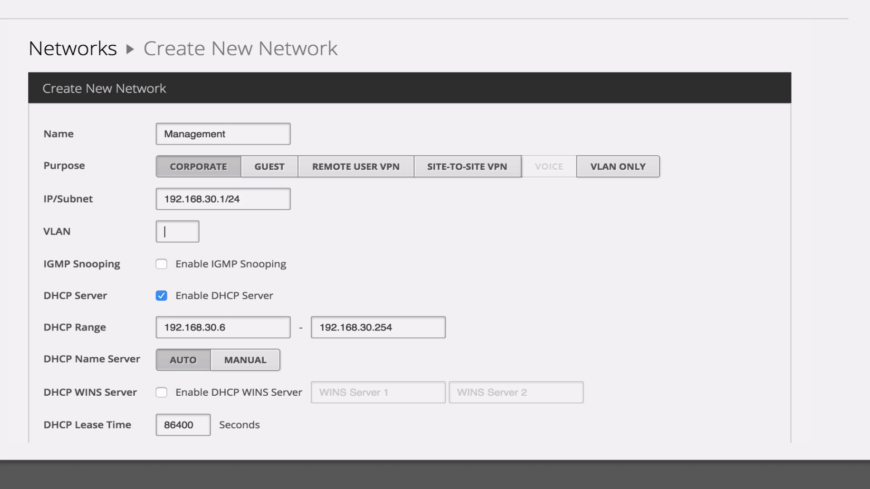
text(30)
Enable DHCP guarding with trusted server 192.168.30.1 and save the Management network.
scroll(264, 229, down, 3)
scroll(264, 229, down, 1)
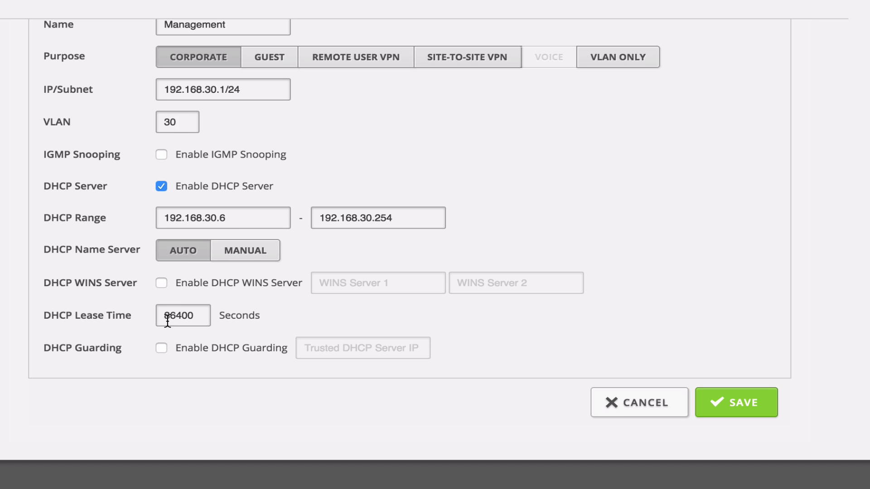
click(161, 348)
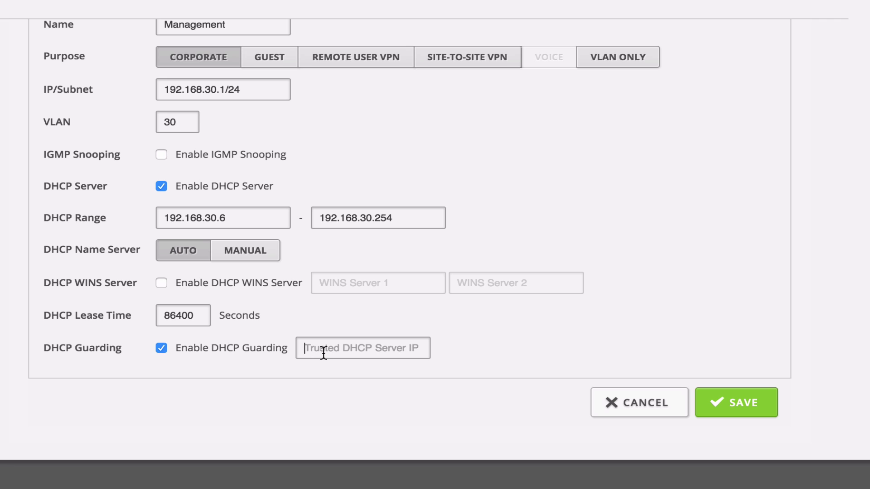
click(324, 353)
text(192.168)
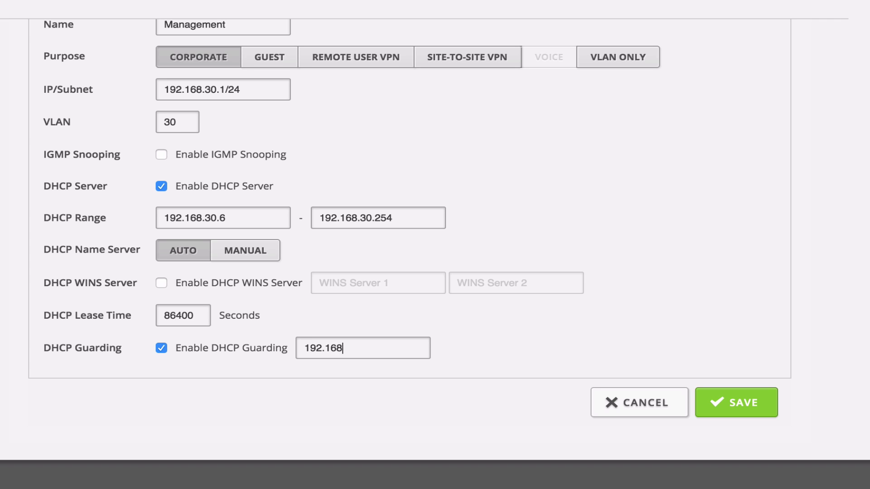
text(.30.1)
click(715, 410)
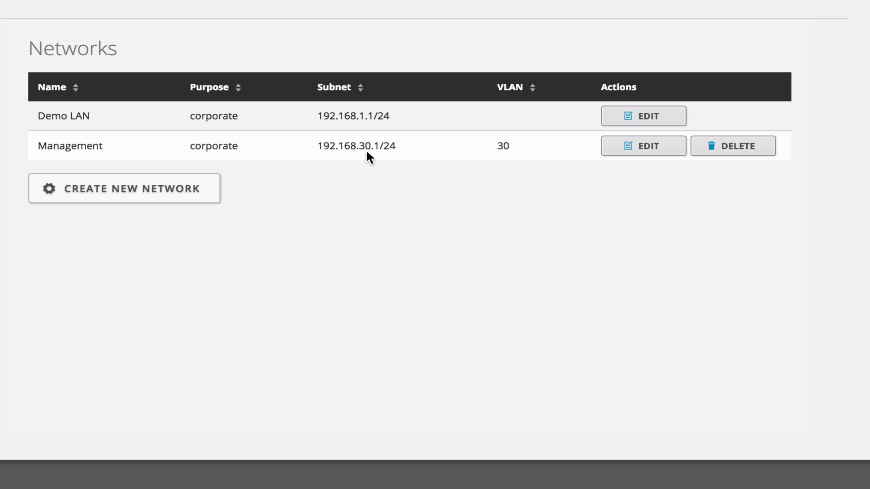
Create a Corporate Access network with subnet 10.1.40.1/24 and VLAN 40.
click(171, 191)
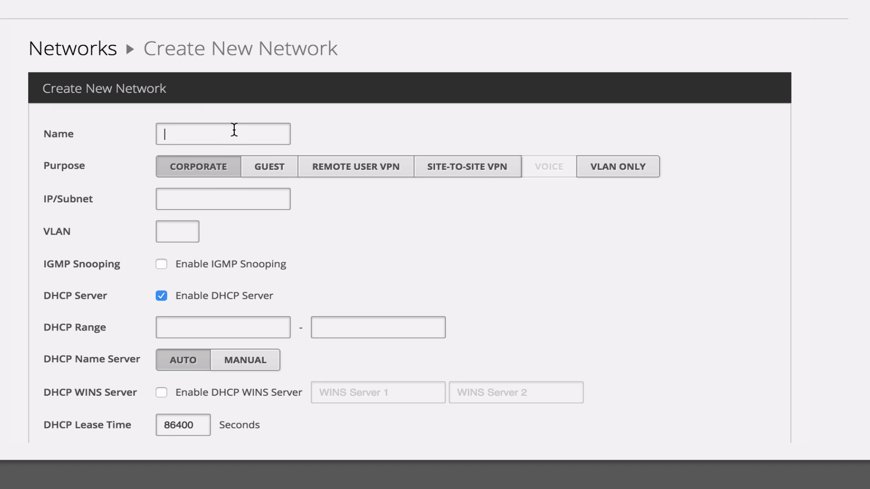
click(234, 130)
text(Corporate Access)
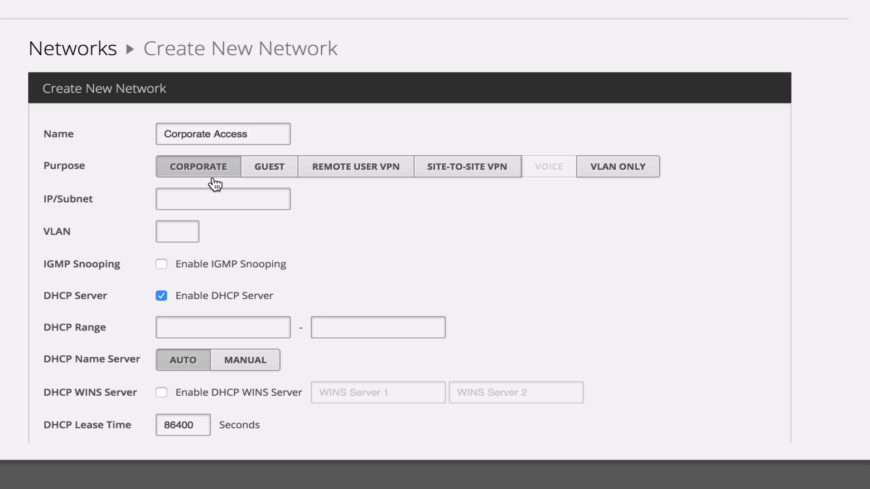
click(204, 195)
text(10.1.40.)
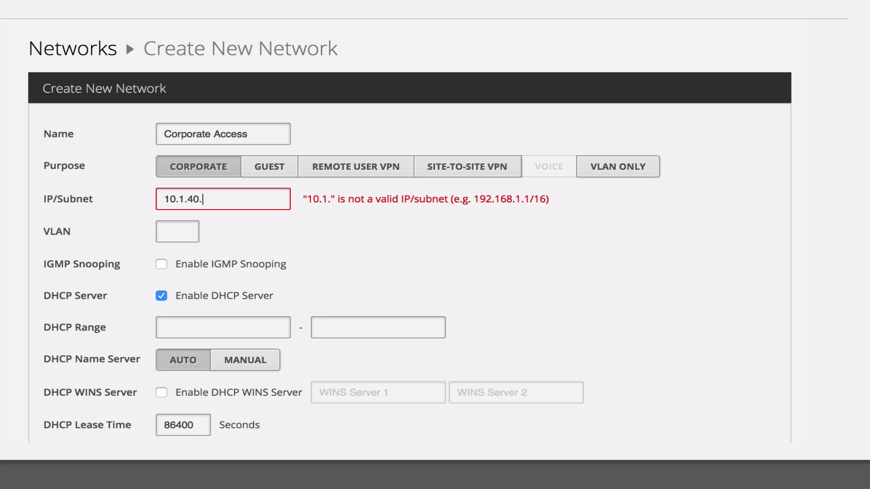
text(1/24)
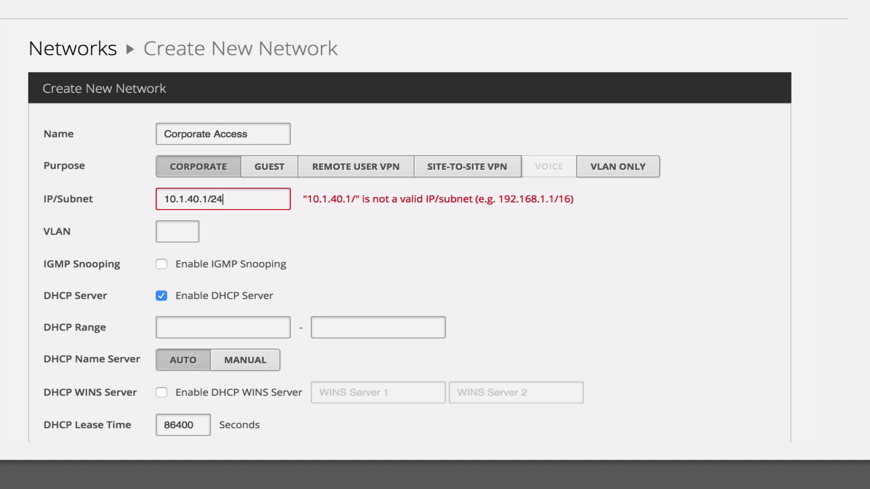
click(175, 231)
text(40)
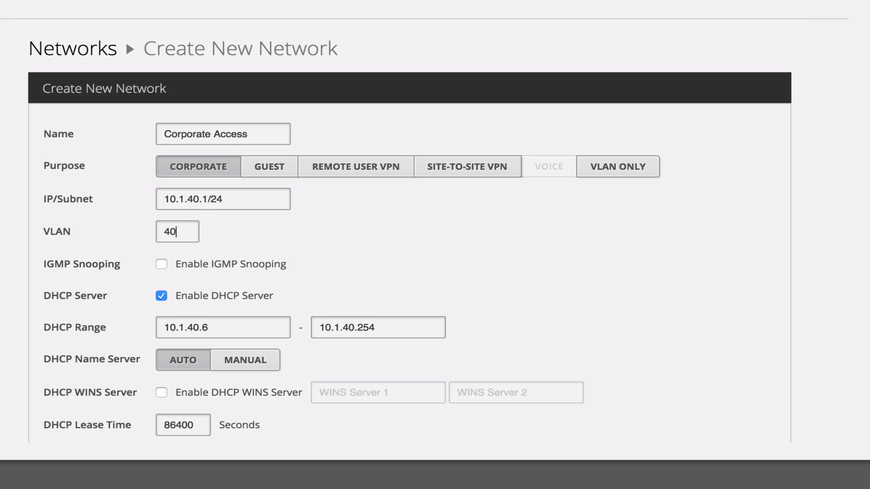
Enable DHCP guarding trusting 10.1.40.1 and save the Corporate Access network.
scroll(248, 261, down, 2)
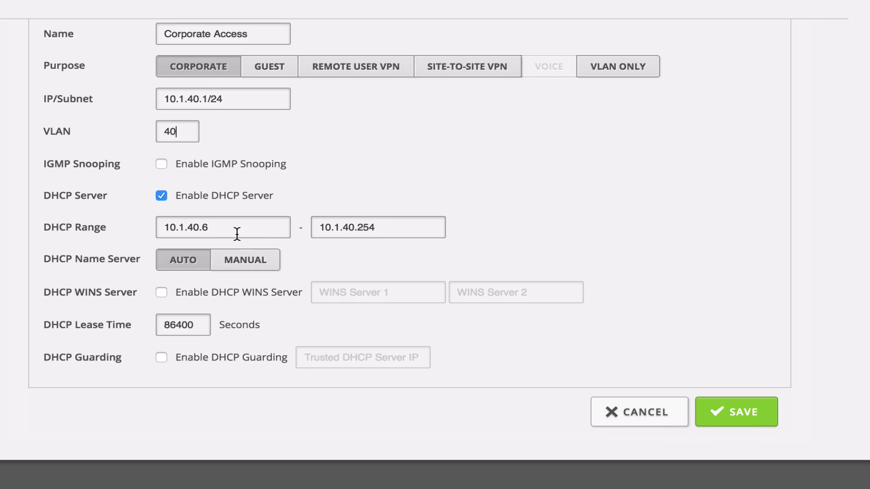
scroll(219, 259, down, 1)
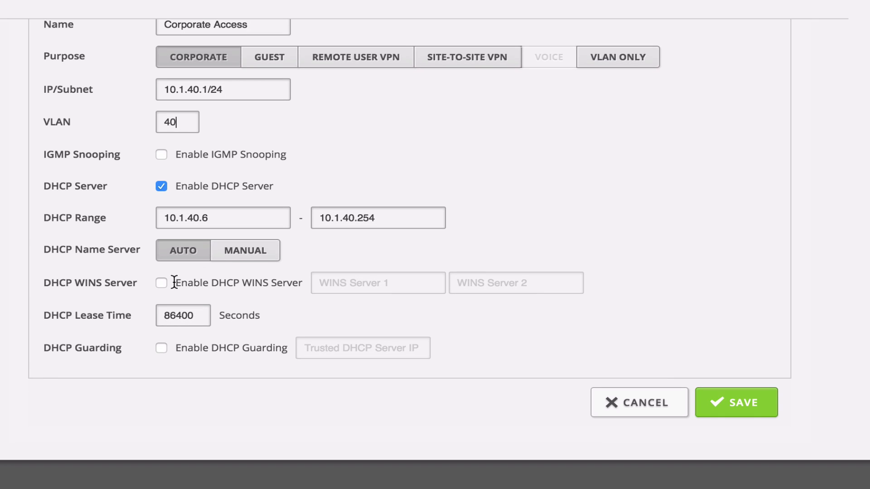
click(162, 347)
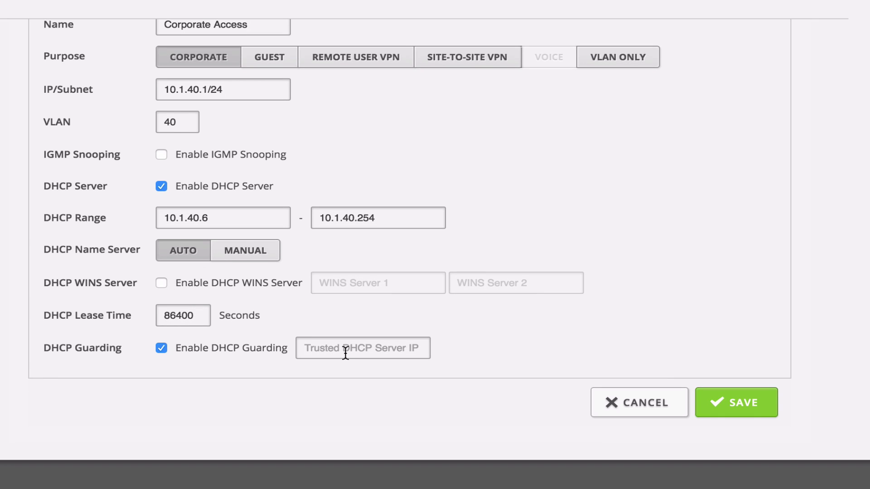
text(10.1.40.1)
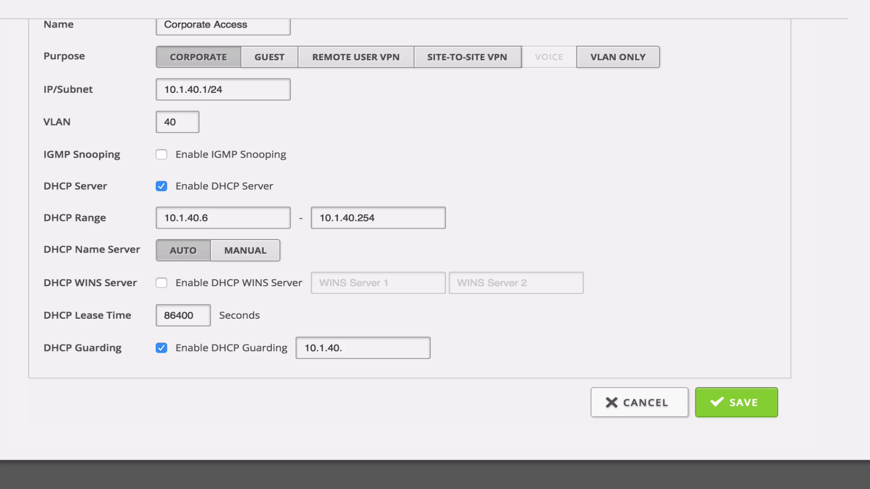
click(716, 404)
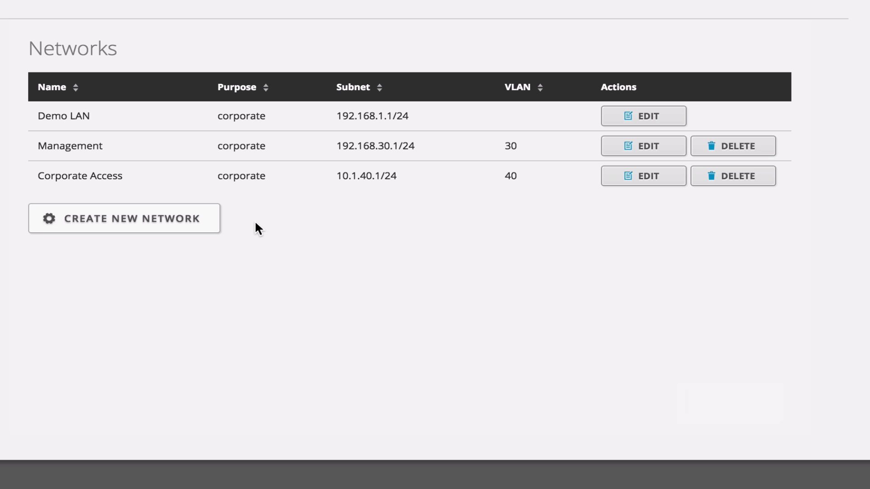
Create Guest Access as a guest network with subnet 172.16.50.1/23 and VLAN 50.
click(152, 220)
text(Gu)
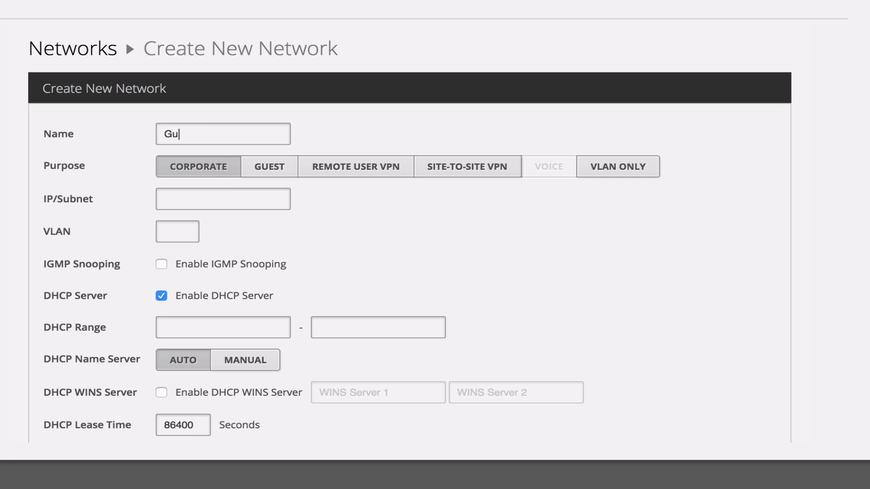
text(est Access)
click(271, 170)
click(208, 193)
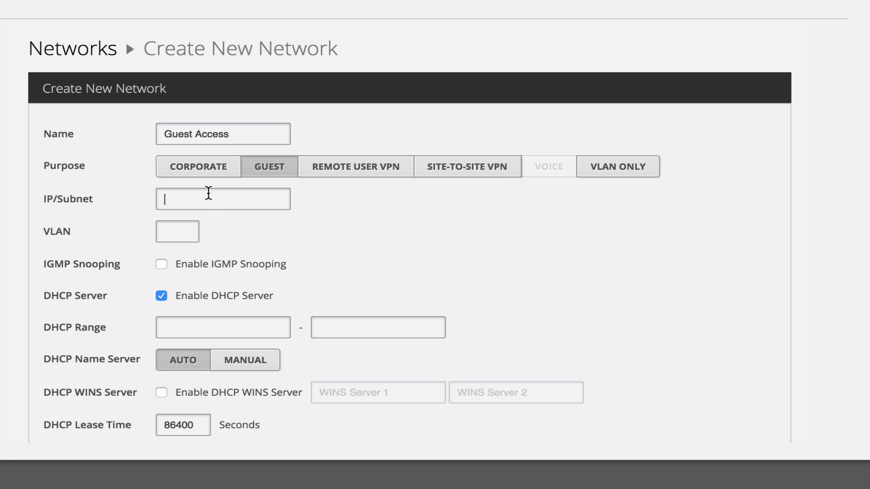
text(172.16.50)
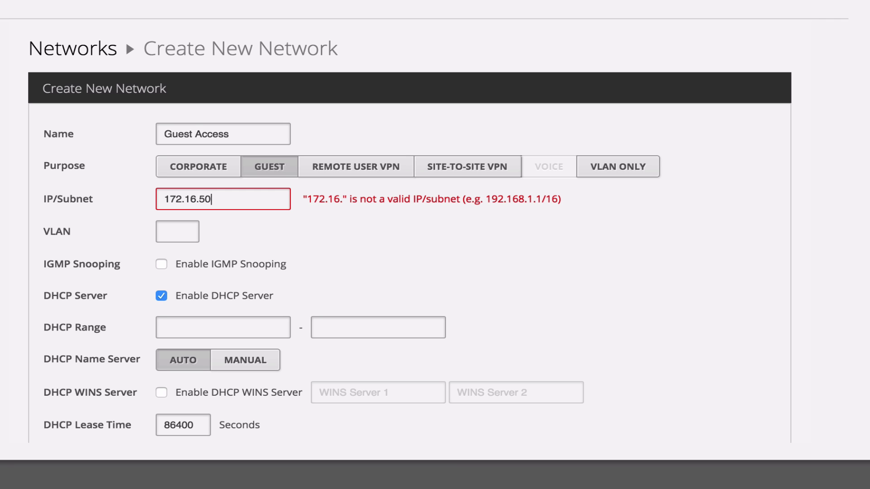
text(.1/24)
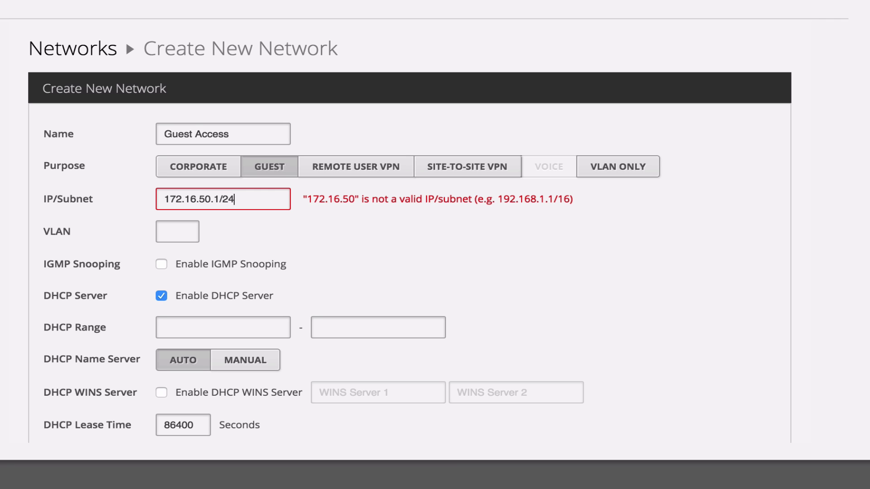
key(BackSpace)
key(BackSpace)
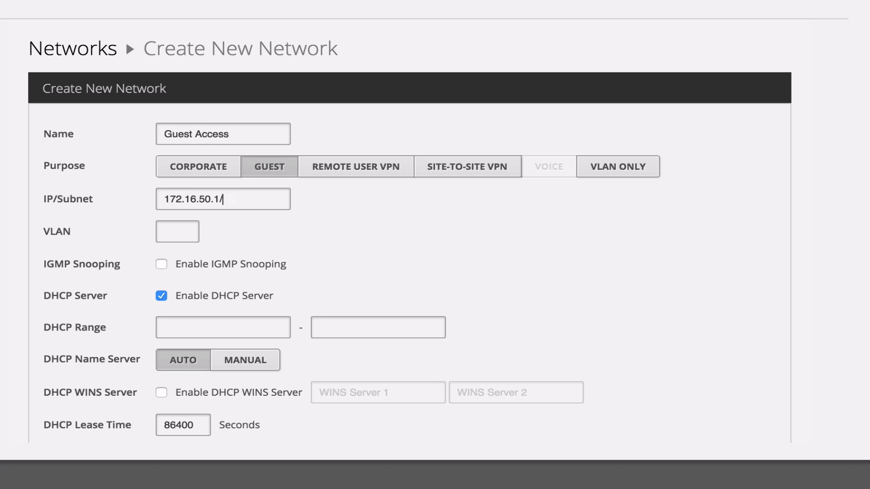
text(23)
key(Tab)
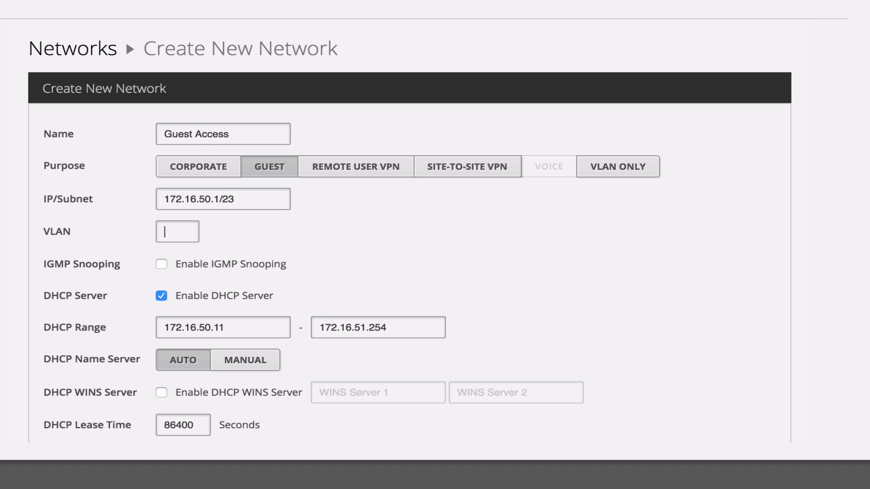
text(50)
Enable DHCP guarding trusting 172.16.50.1 and save the Guest Access network.
scroll(263, 218, down, 3)
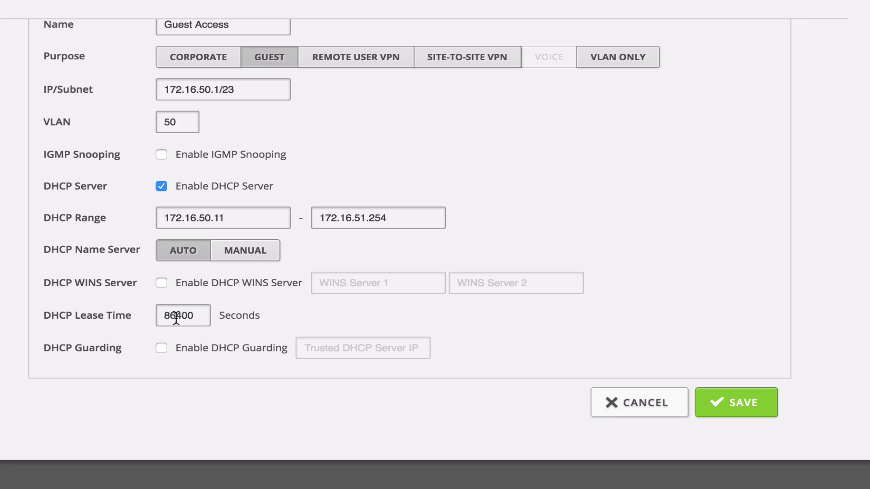
click(164, 343)
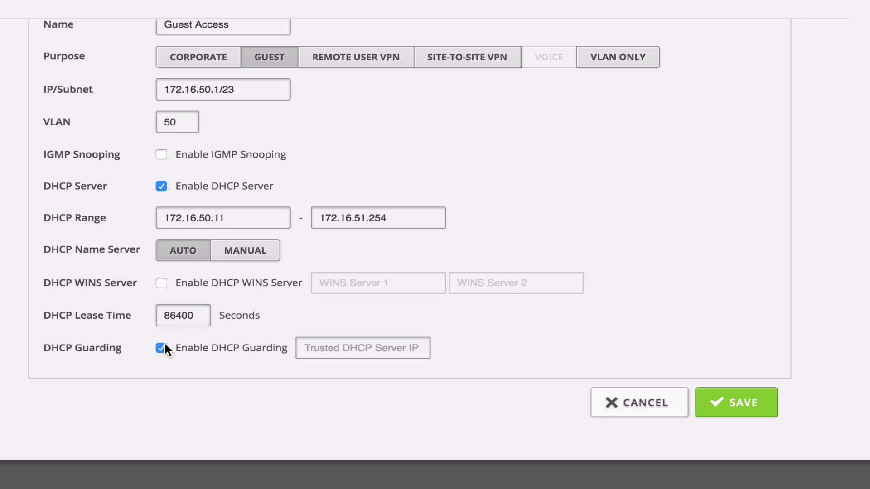
click(334, 357)
text(172.16)
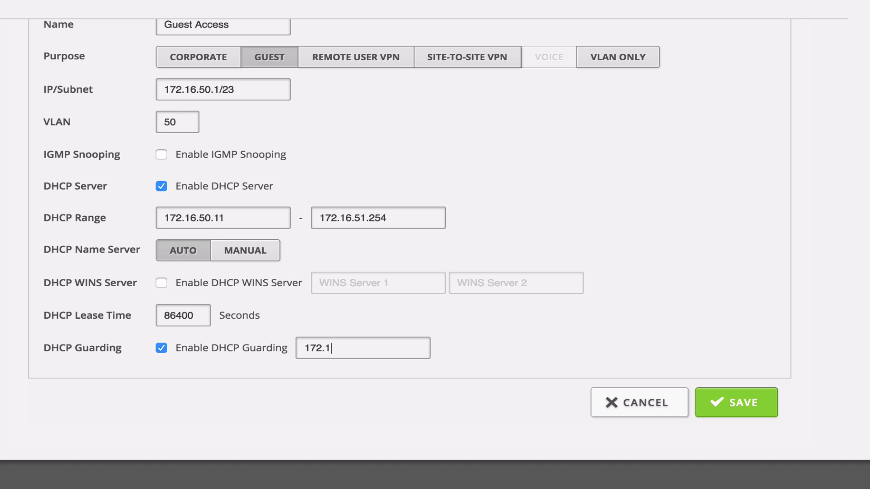
text(.50.1)
click(709, 400)
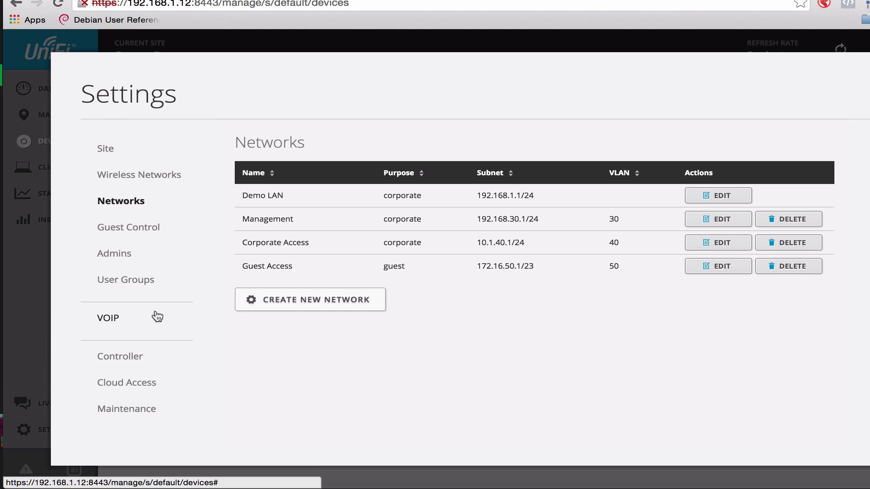
Set the UniFi Switch 24 POE-250W's management VLAN to Management and apply it.
click(863, 82)
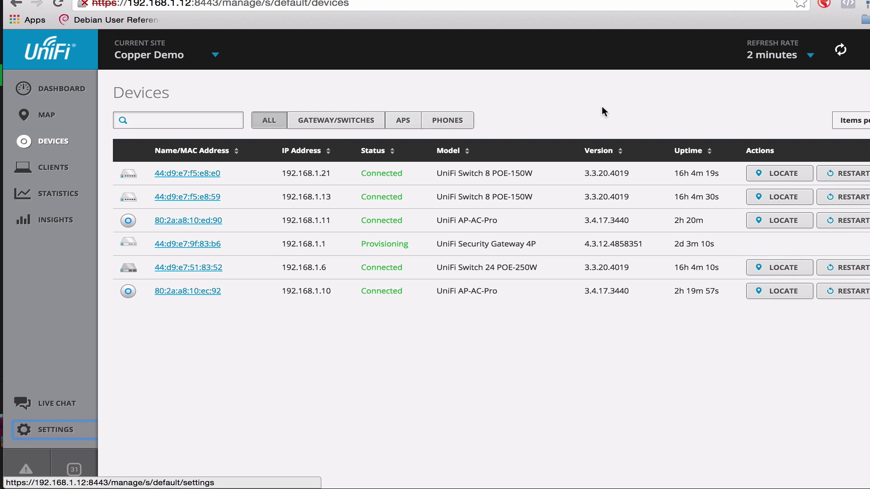
click(189, 268)
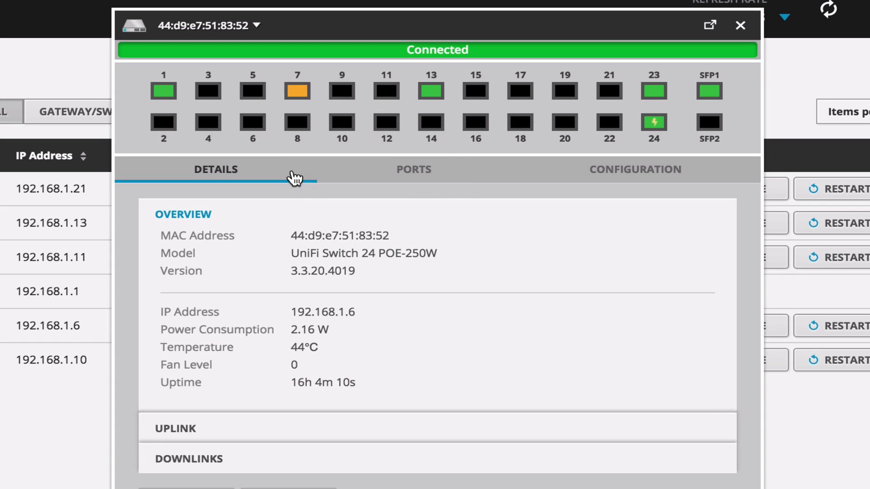
mouse_move(709, 129)
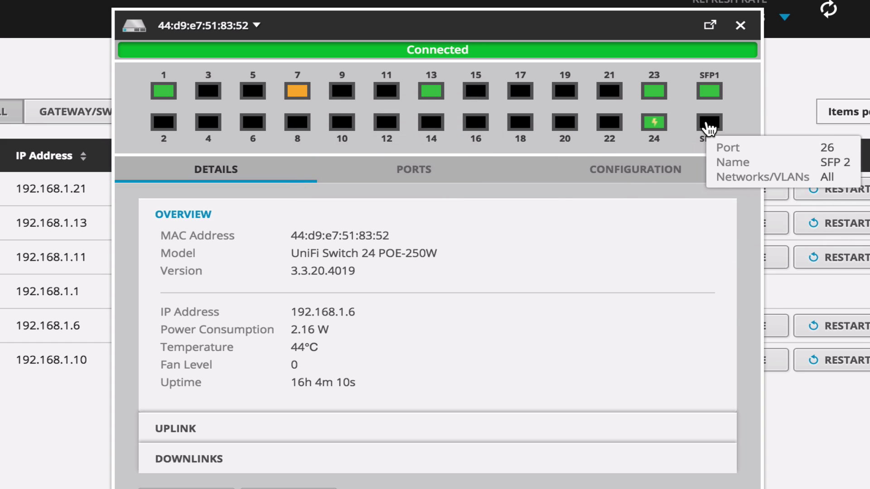
click(639, 172)
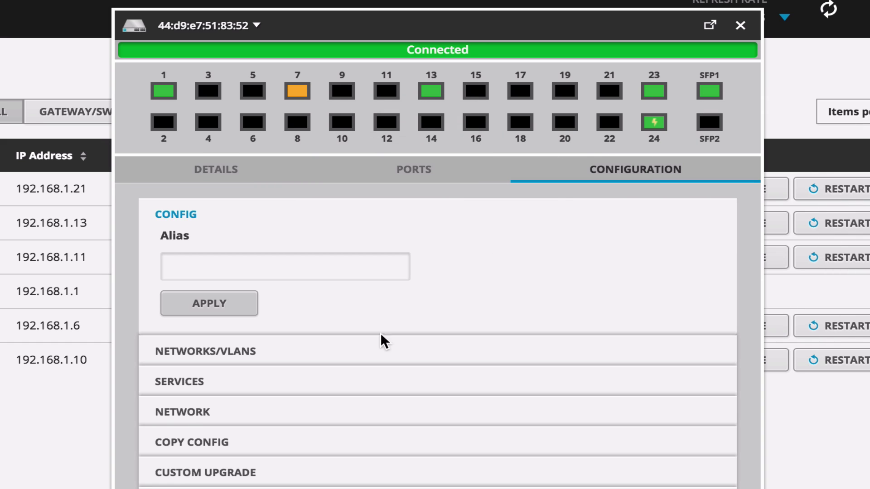
click(188, 412)
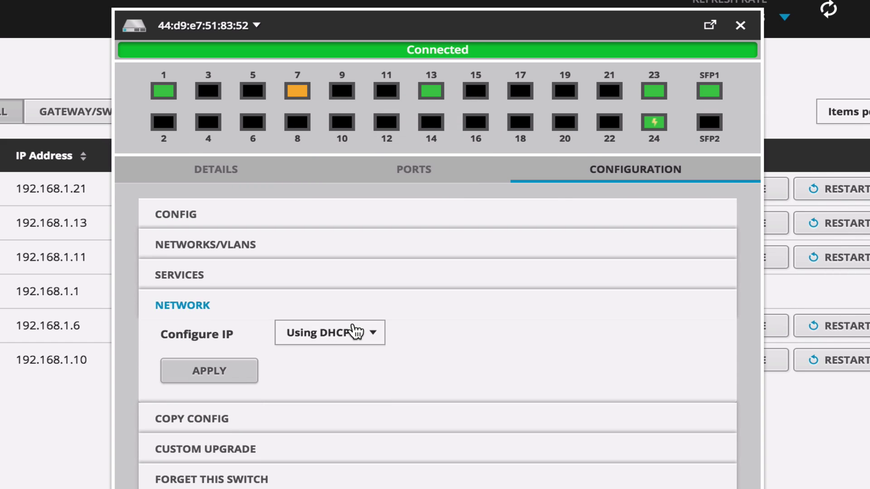
click(194, 275)
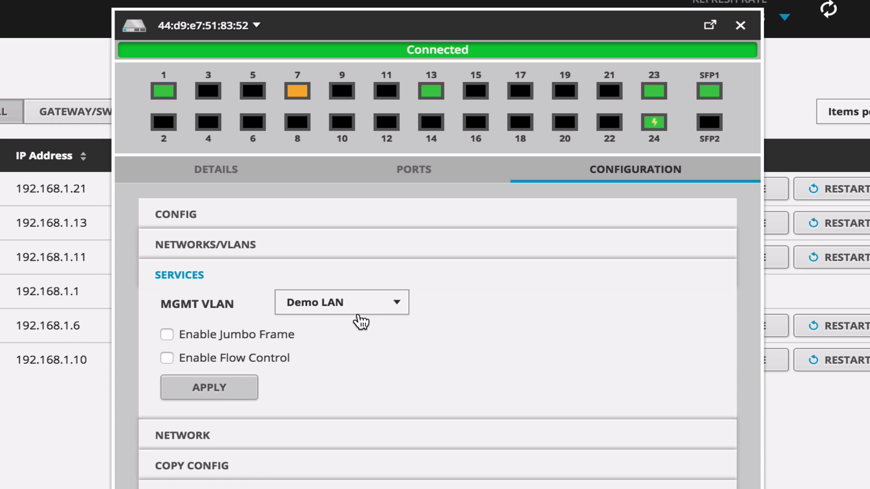
click(377, 312)
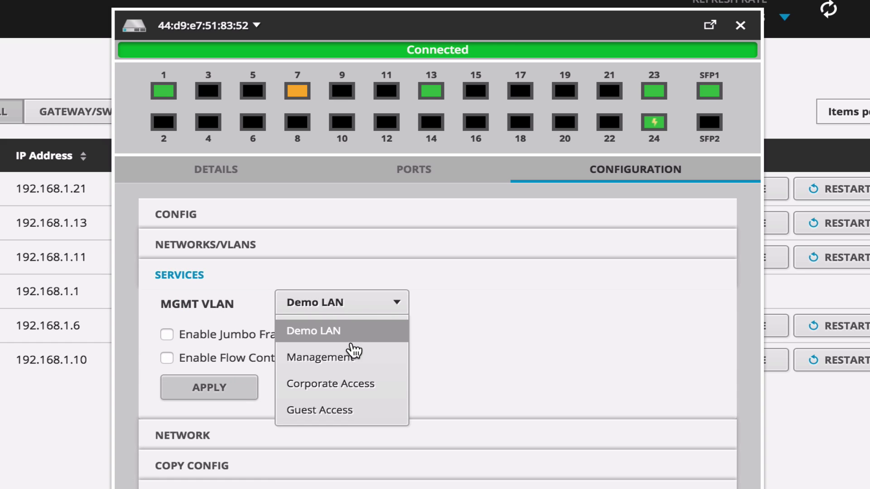
click(345, 362)
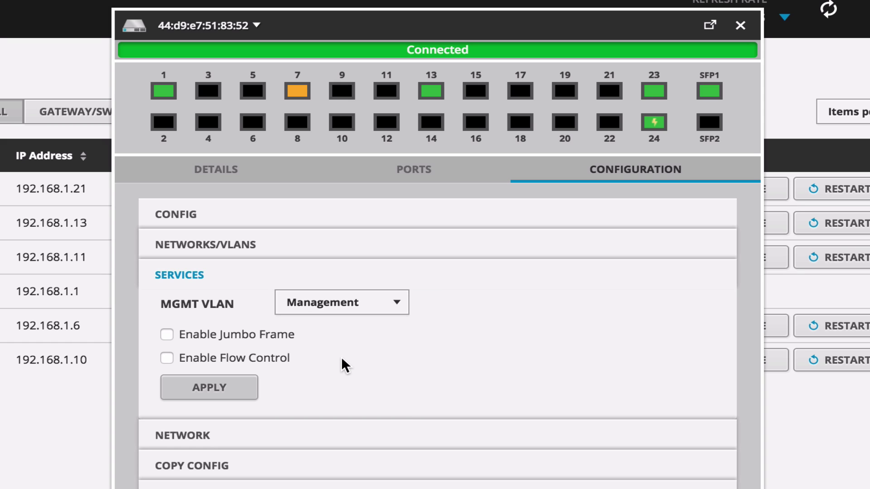
click(243, 386)
mouse_move(627, 86)
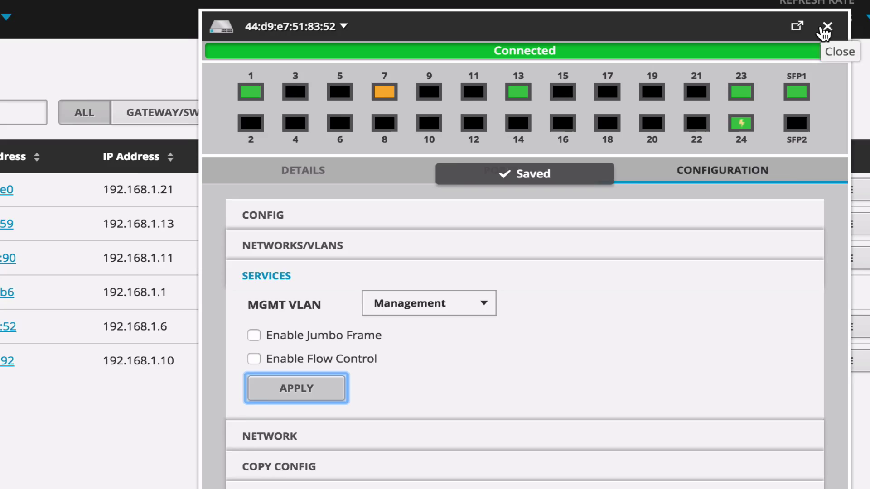
click(740, 24)
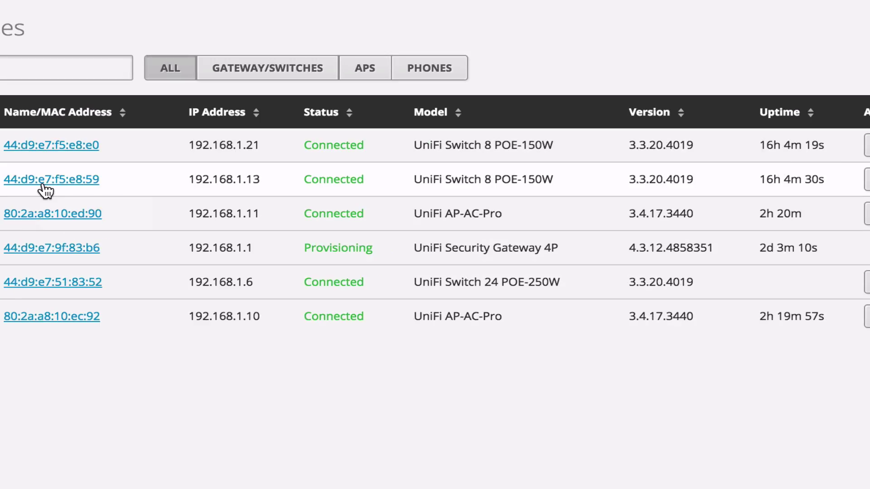
Set the second UniFi Switch 8 POE-150W's management VLAN to Management and apply it.
click(265, 229)
mouse_move(423, 136)
click(645, 181)
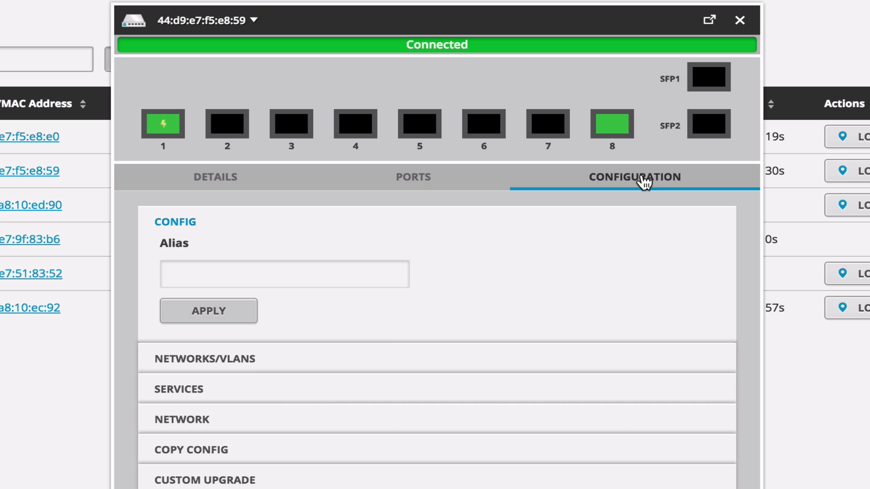
click(201, 392)
click(321, 298)
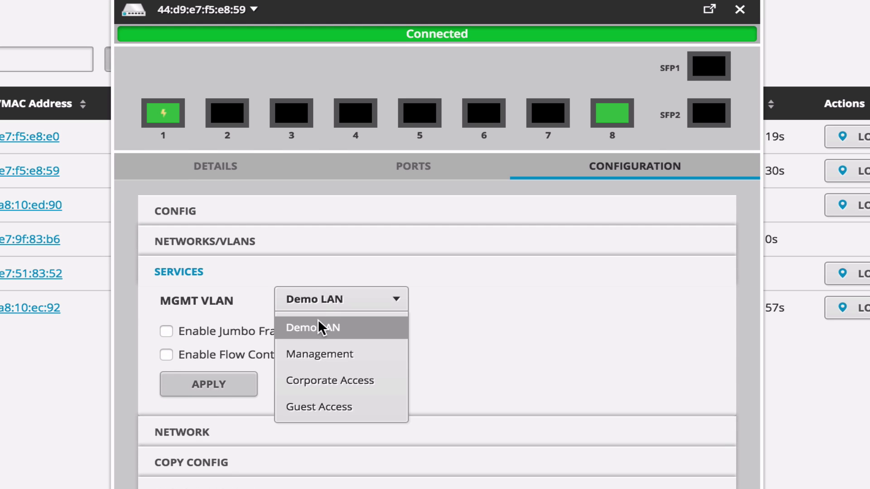
click(320, 355)
click(208, 391)
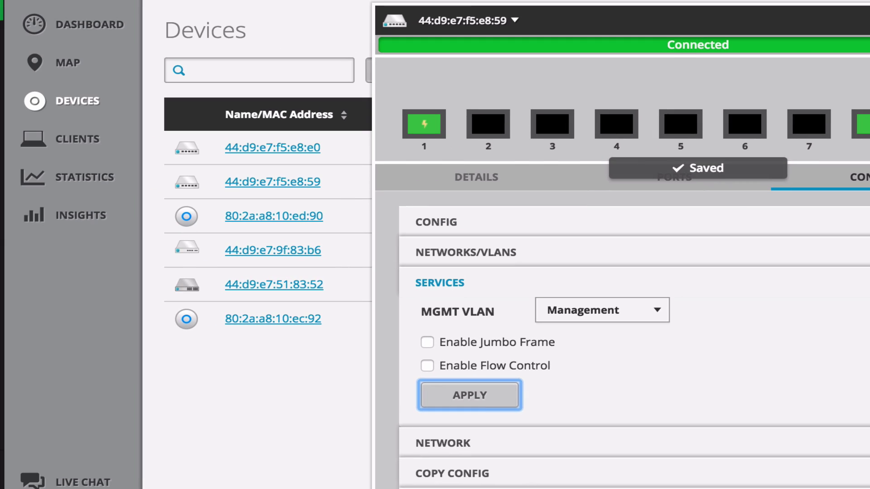
click(285, 181)
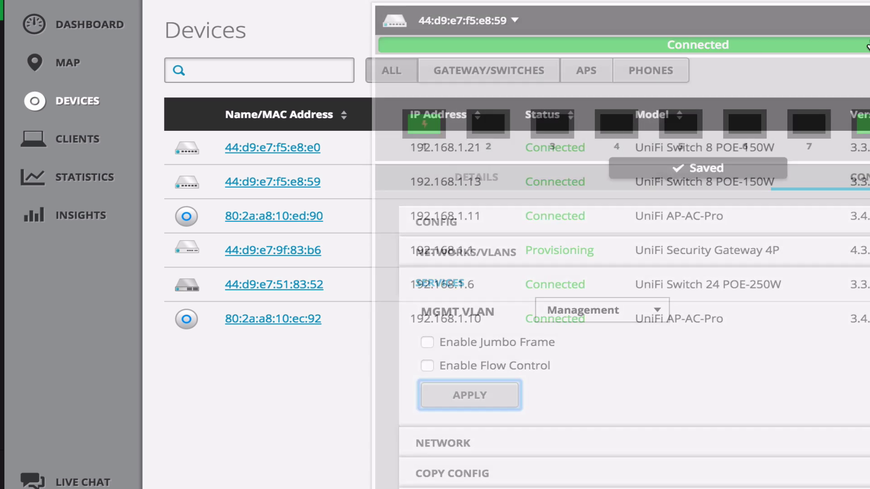
Set the first 8-port switch's management VLAN to Management and apply it.
click(256, 149)
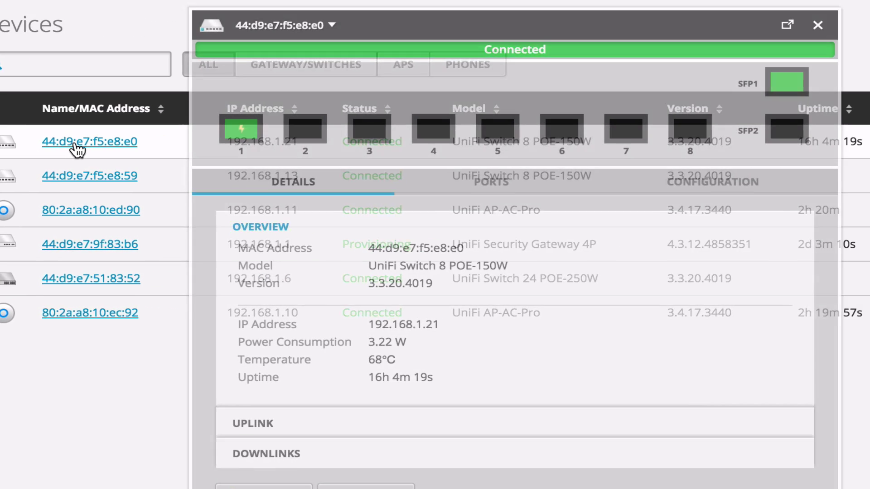
click(578, 181)
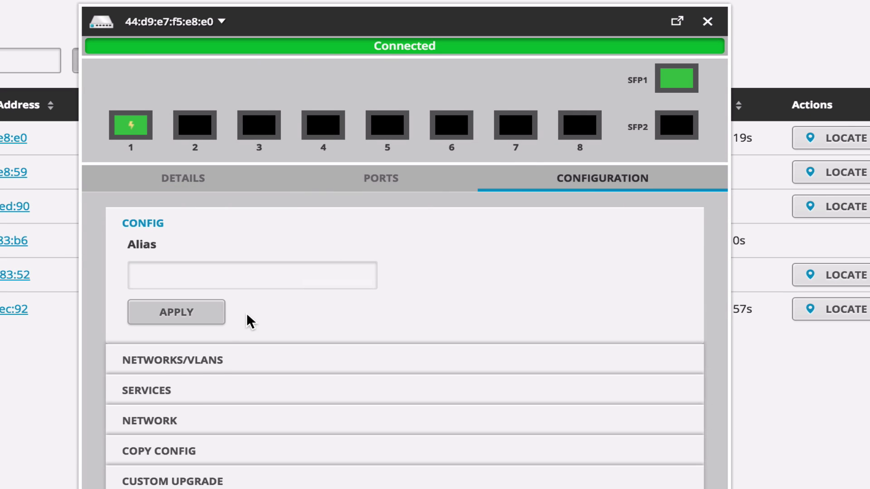
click(165, 362)
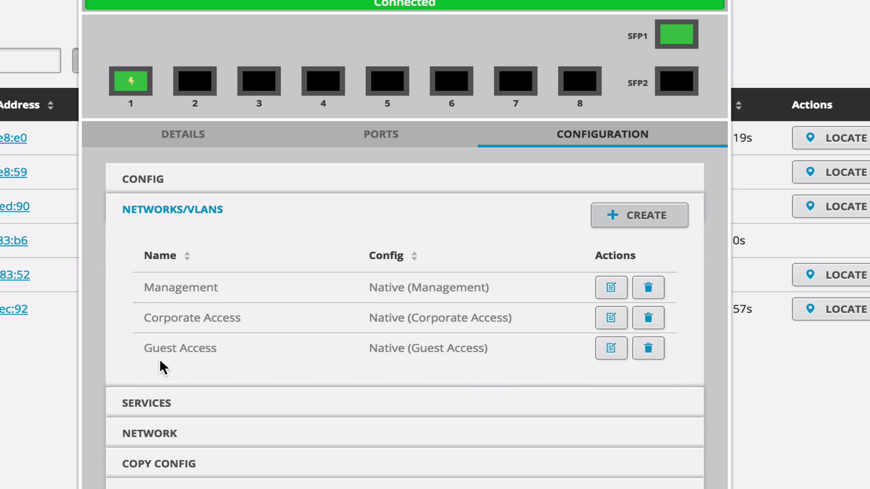
click(159, 405)
click(311, 268)
click(311, 318)
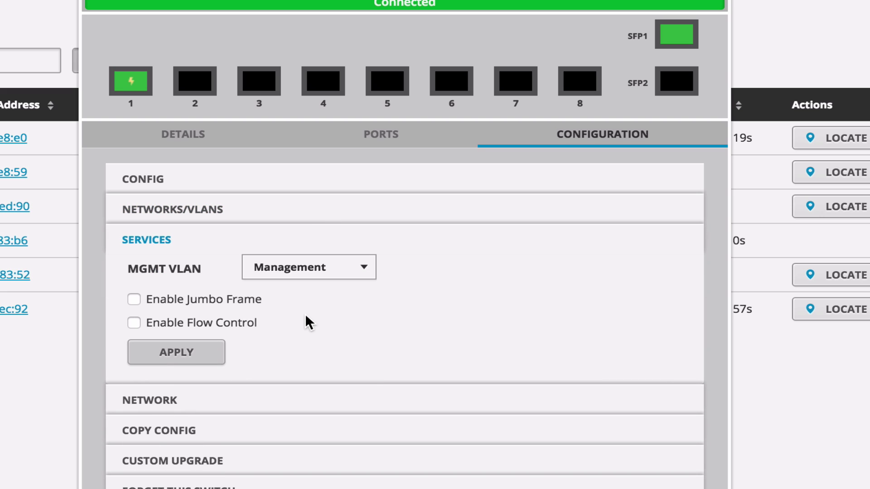
click(202, 361)
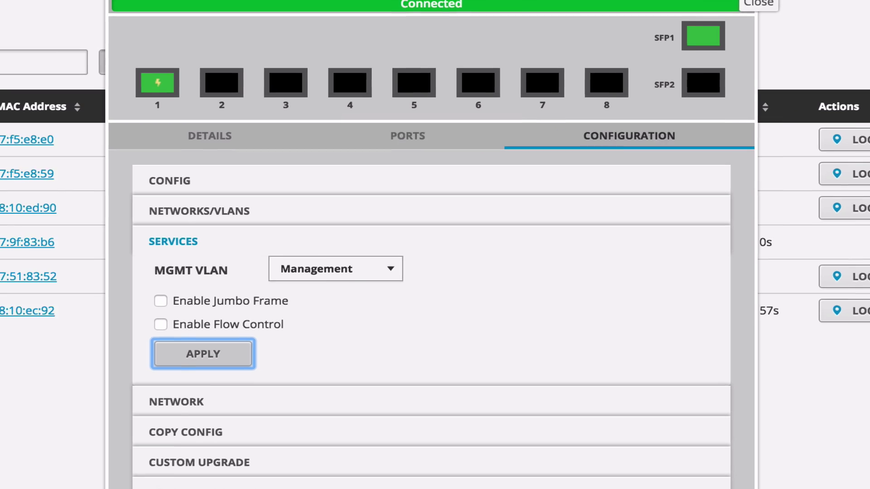
click(731, 2)
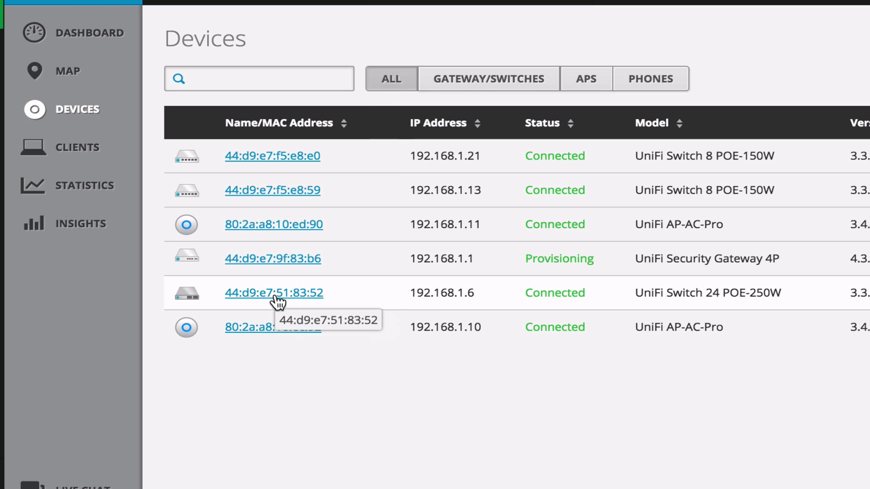
Give the 24-port switch the alias '24 Port POE MDF' and apply it.
click(251, 295)
click(829, 180)
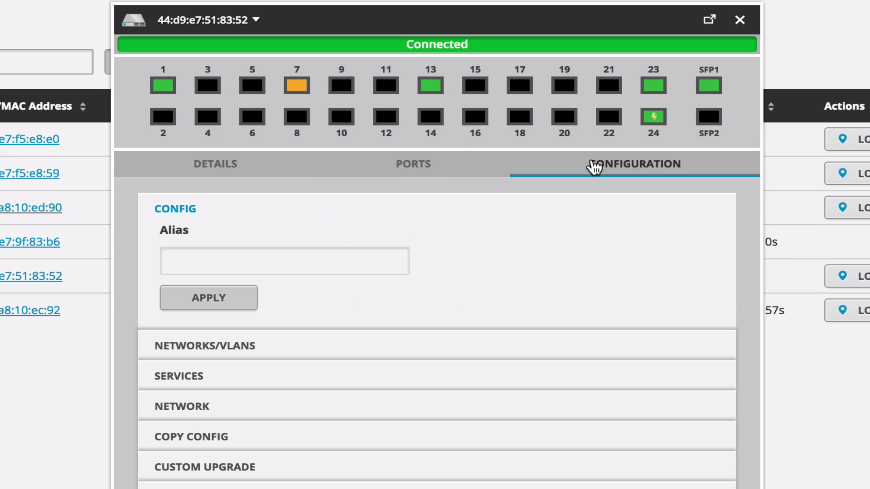
click(345, 258)
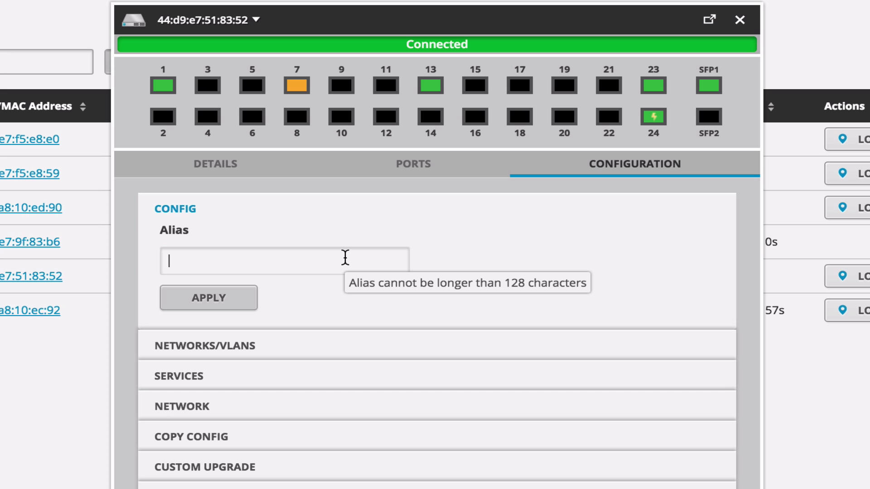
text(24 Port MDF)
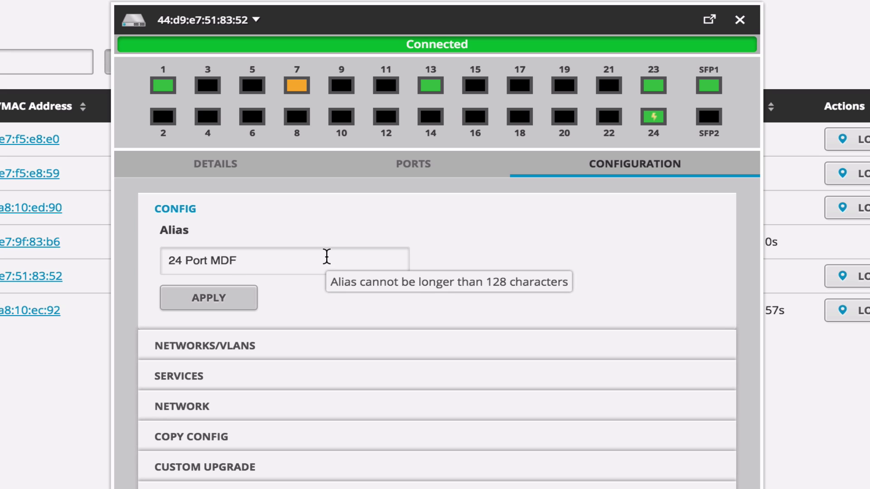
text(POE)
key(BackSpace)
key(BackSpace)
key(BackSpace)
text(POE )
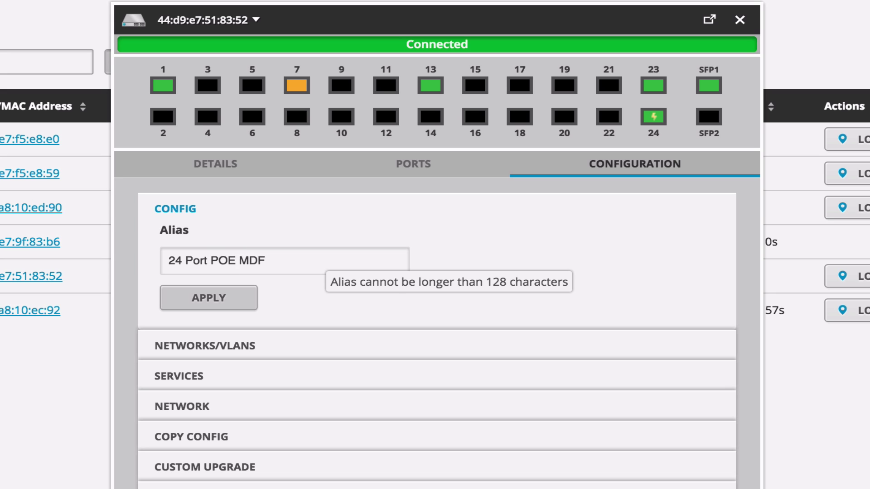
text(_)
key(BackSpace)
key(Delete)
click(228, 303)
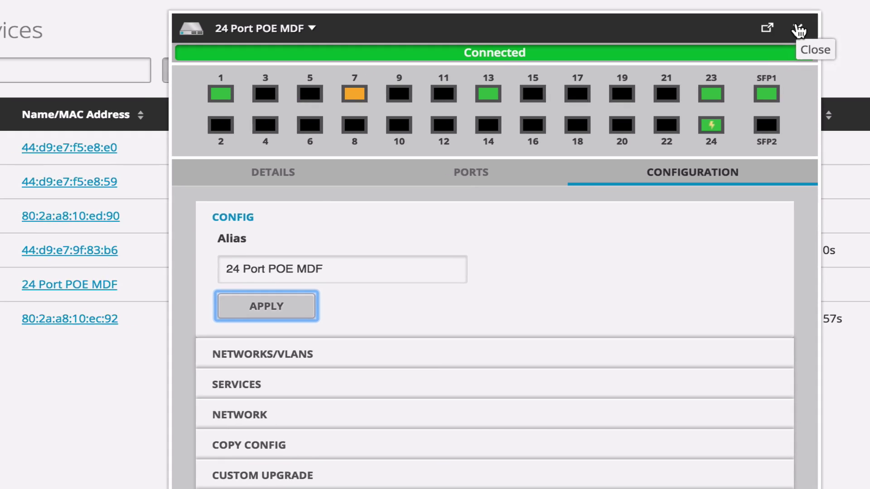
Give the second 8-port switch the alias IDF1 and apply it.
click(739, 20)
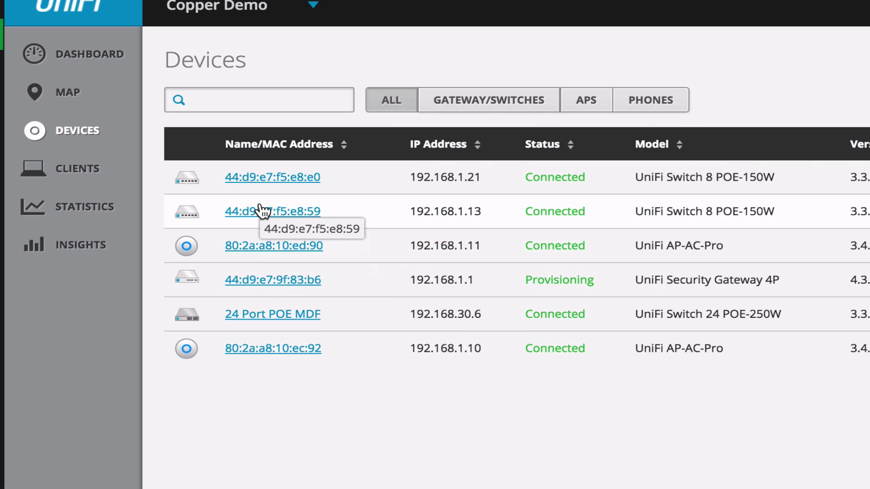
click(265, 212)
click(603, 183)
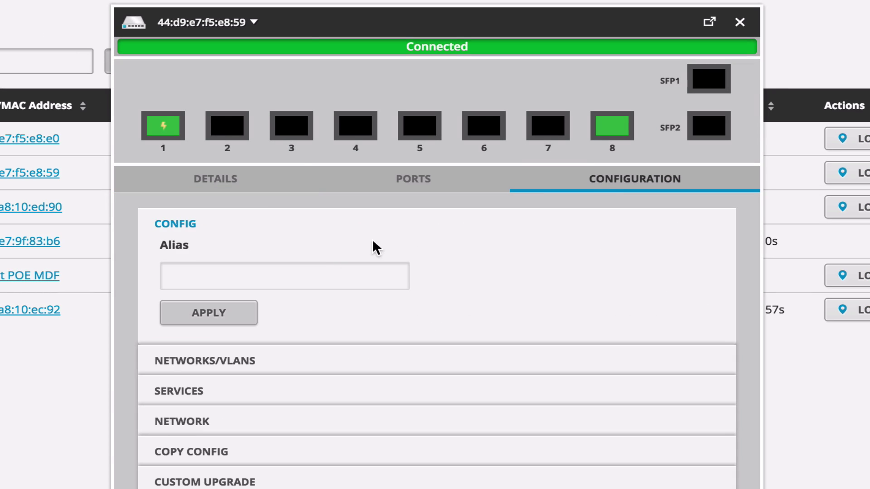
click(324, 268)
text(IDF1)
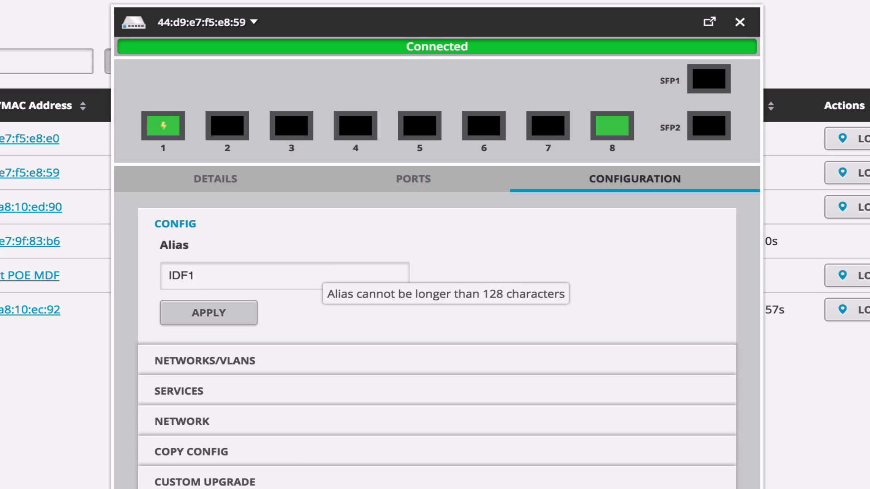
click(235, 316)
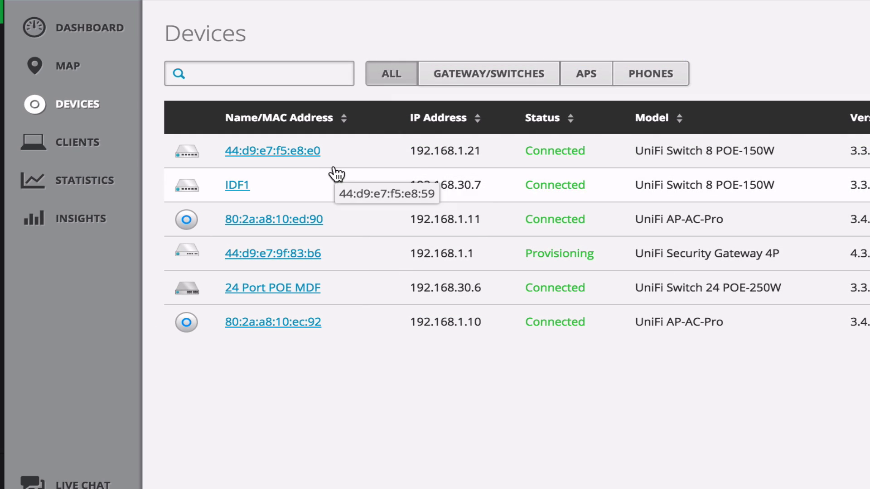
Give the other 8-port switch the alias IDF2, then return to the Devices list.
click(305, 154)
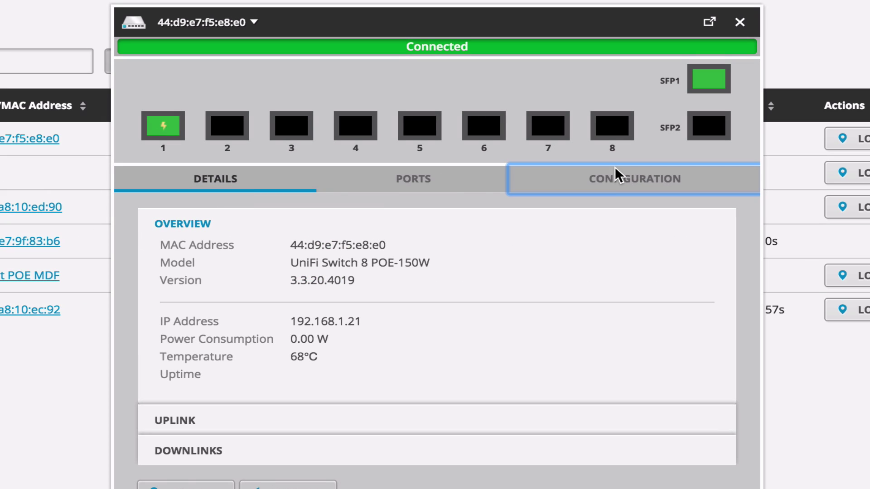
click(637, 184)
click(239, 267)
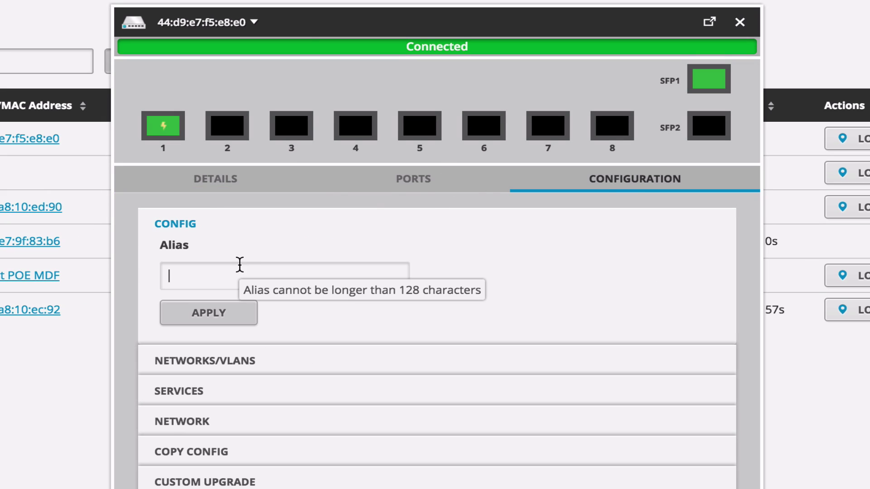
text(IDF)
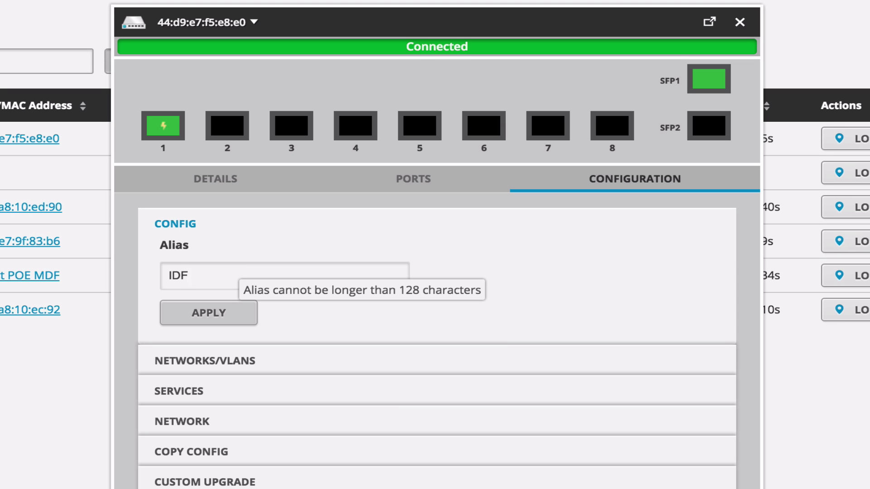
text(2)
click(222, 312)
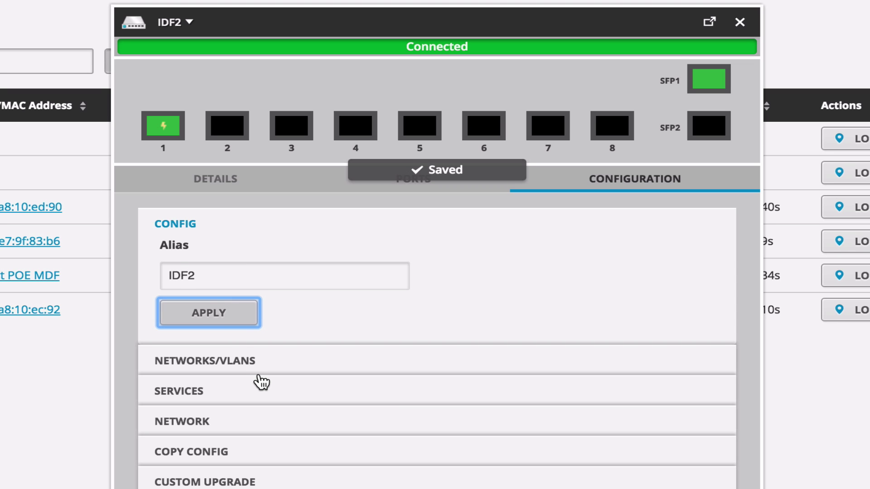
click(740, 21)
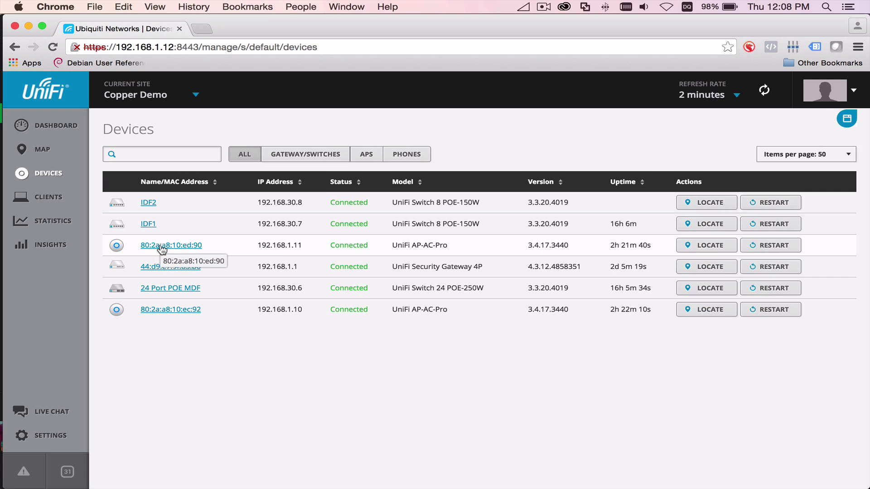
Browse access point 80:2a:a8:10:ed:90's WLAN, radio, alias and network settings, then view its overview.
click(244, 223)
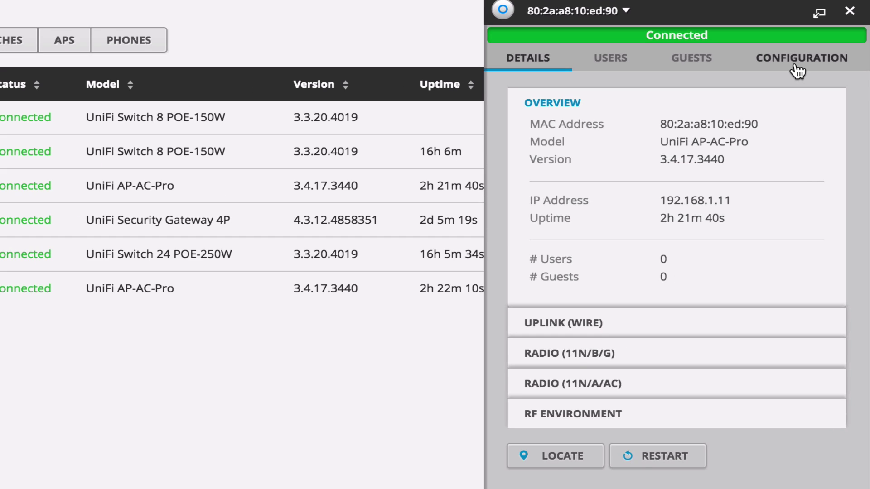
click(793, 169)
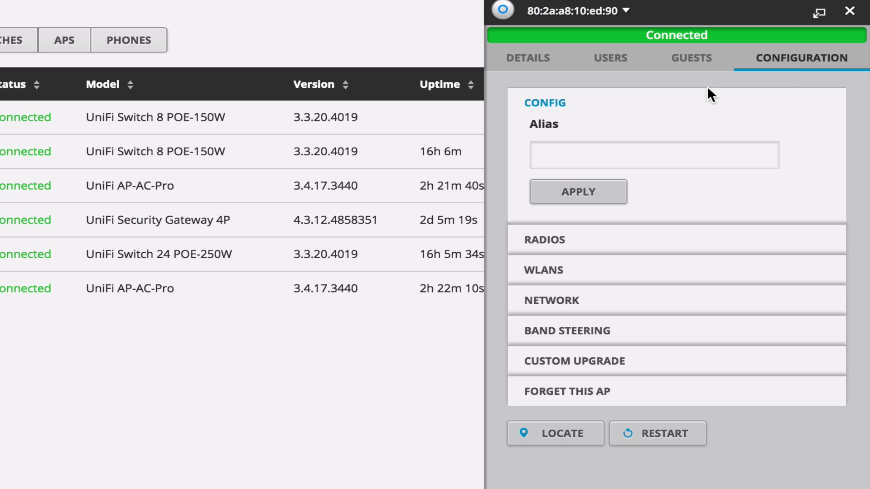
click(550, 271)
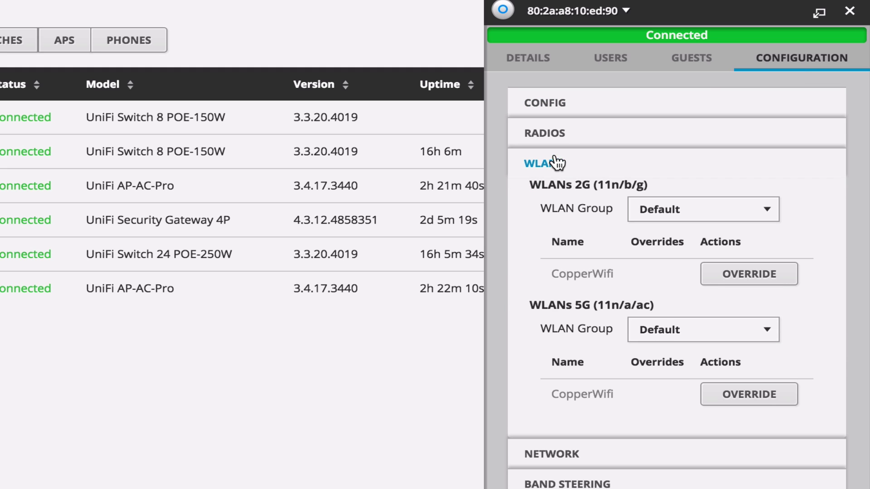
click(552, 132)
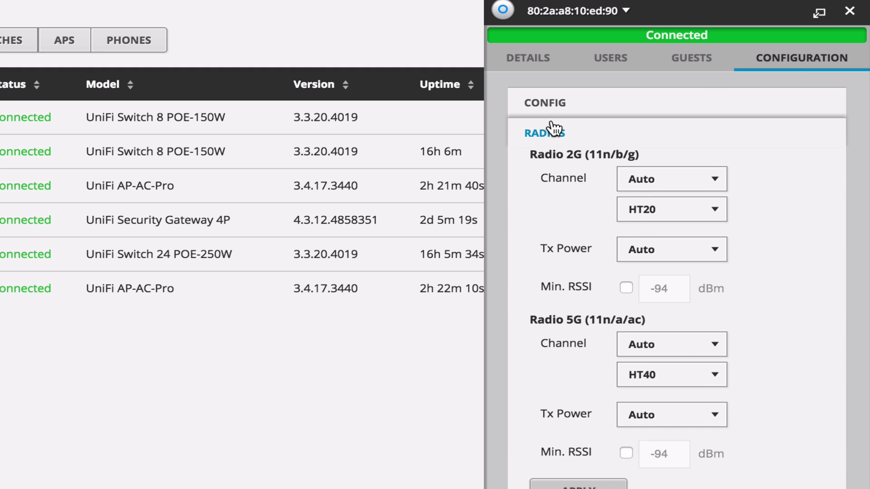
click(552, 106)
click(577, 147)
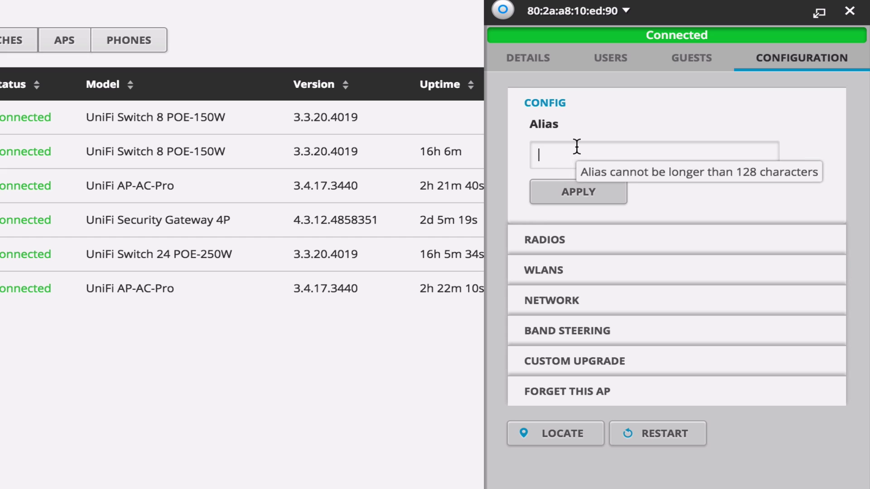
text(AP)
click(556, 308)
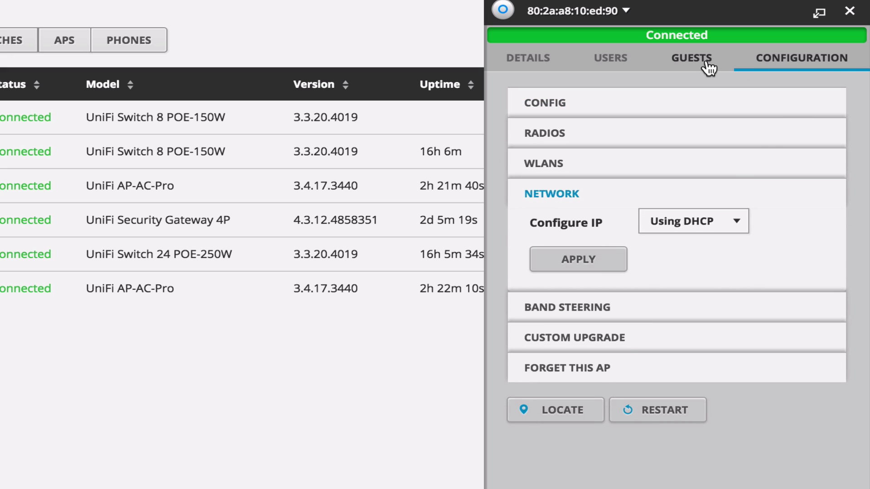
click(536, 67)
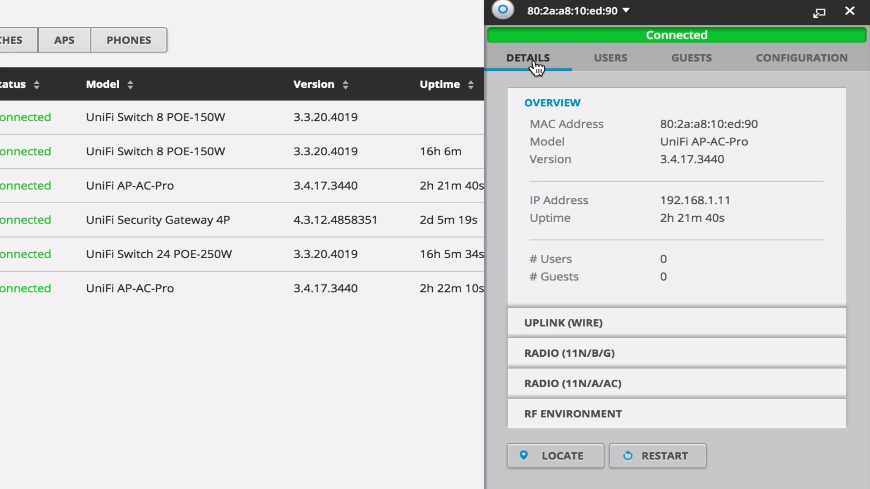
Give the access point at 192.168.1.11 the alias AP1.
click(562, 335)
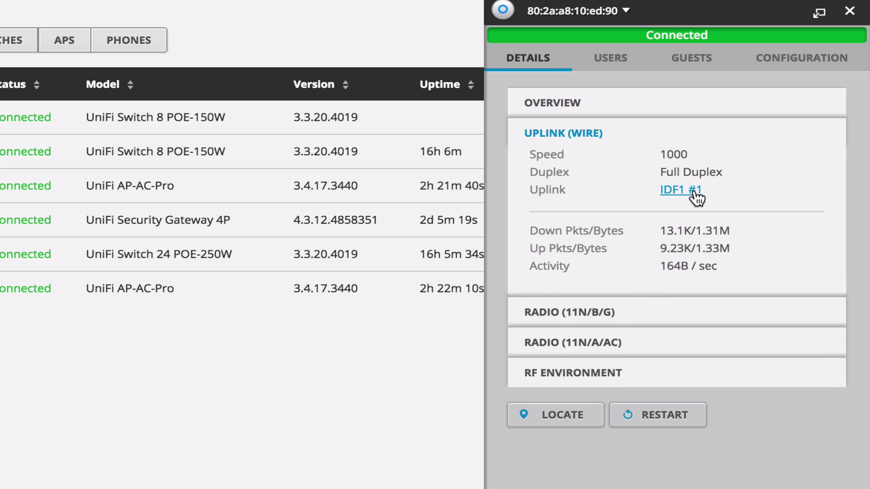
click(792, 61)
click(577, 108)
click(582, 149)
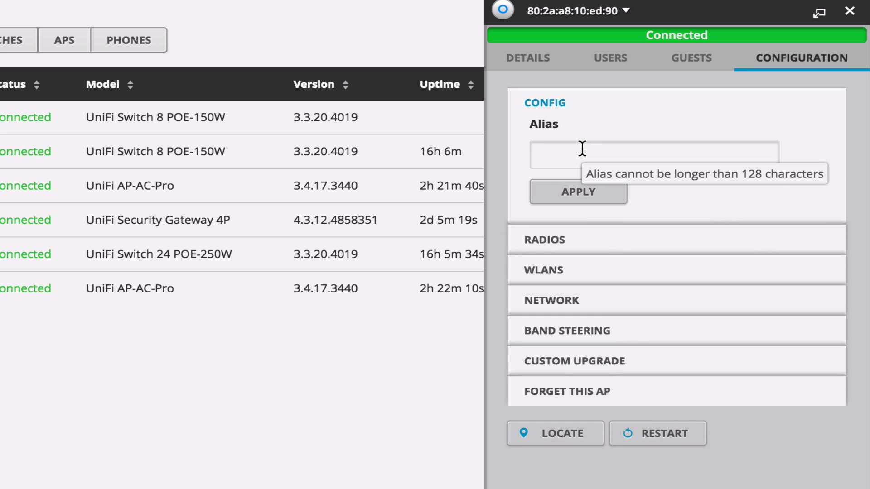
text(AP1)
click(558, 191)
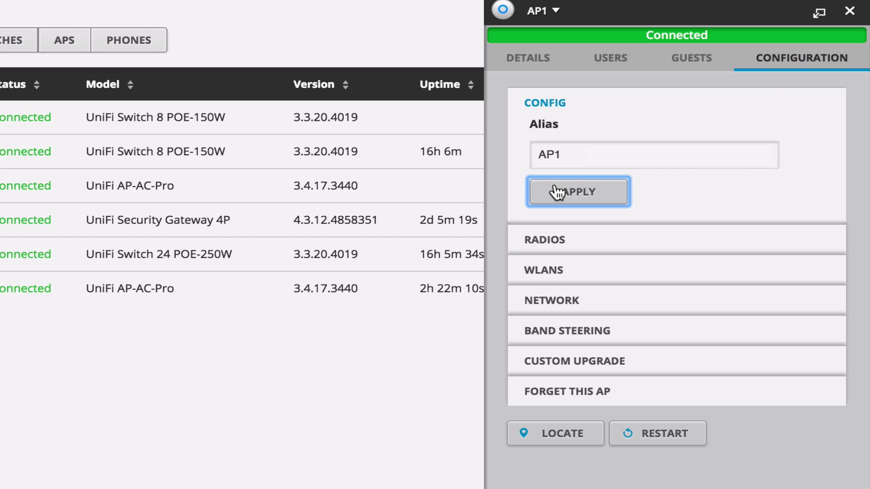
Check the access point's IP settings and leave addressing on Using DHCP.
click(561, 301)
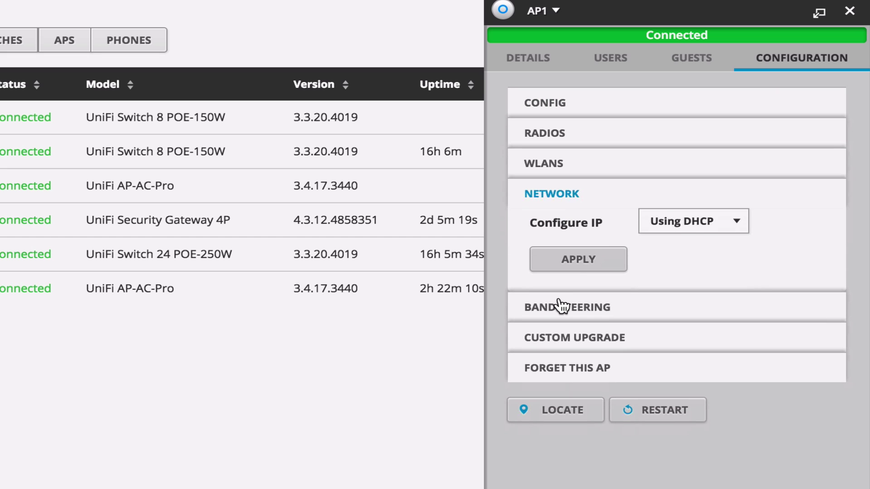
click(693, 237)
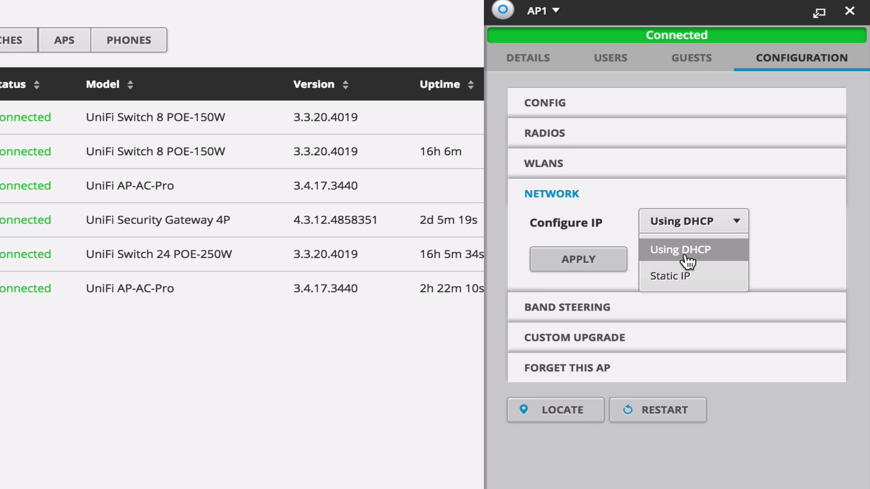
click(730, 224)
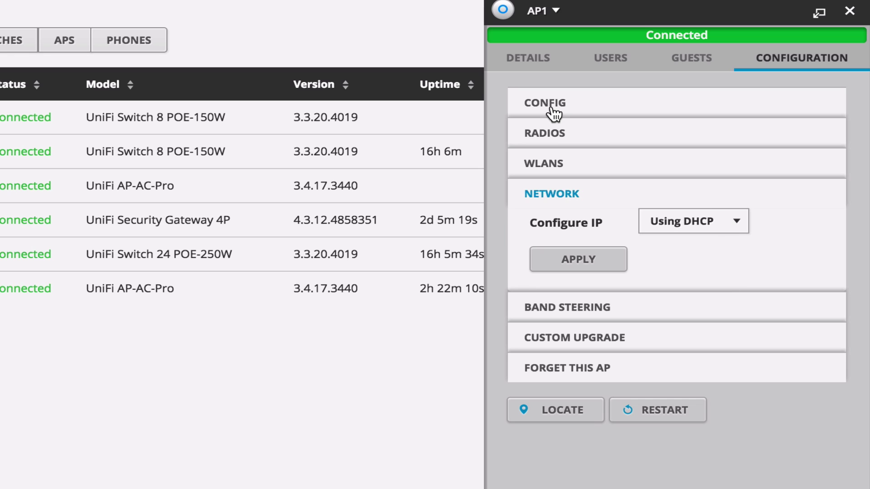
click(526, 59)
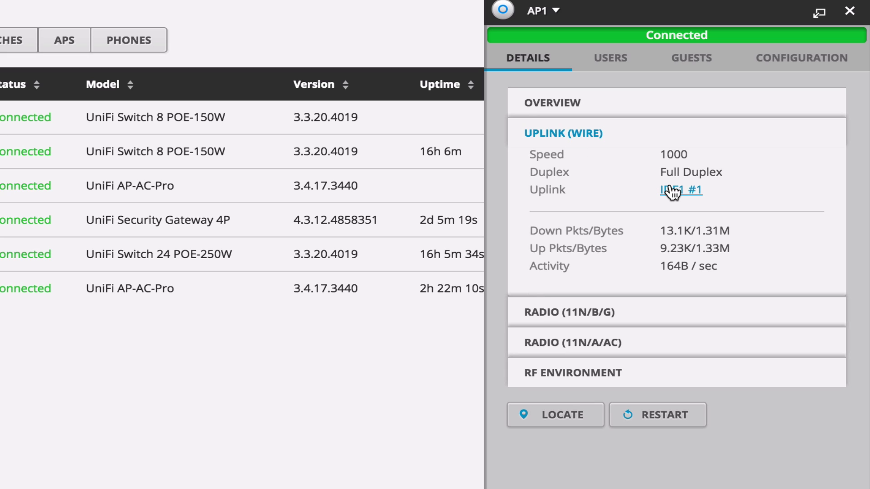
click(835, 58)
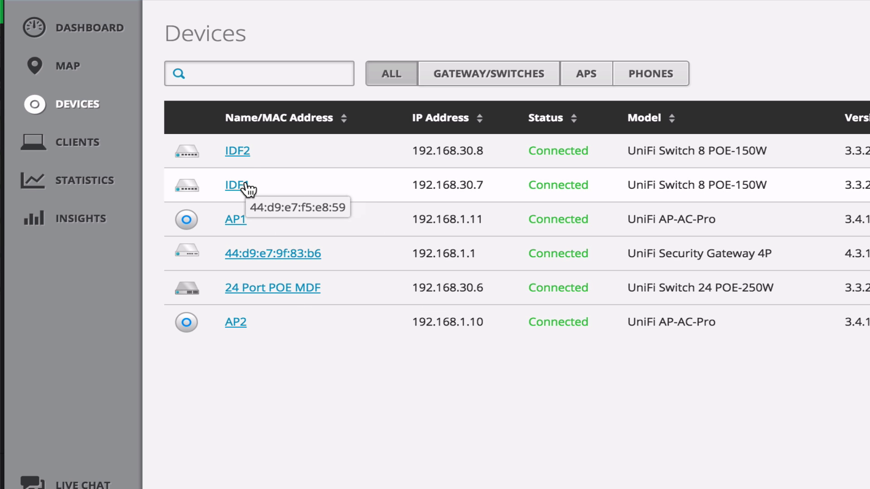
Open Port 1's settings on the IDF1 switch and leave its Networks/VLANs on All.
click(244, 184)
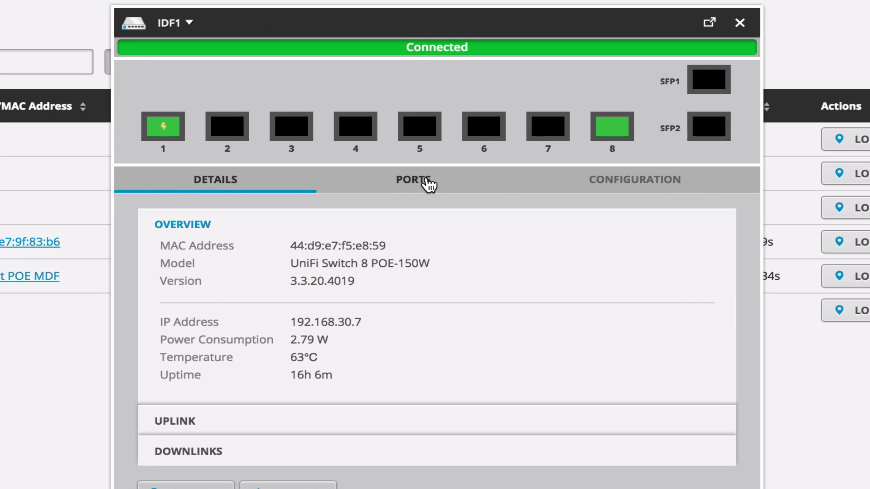
click(674, 191)
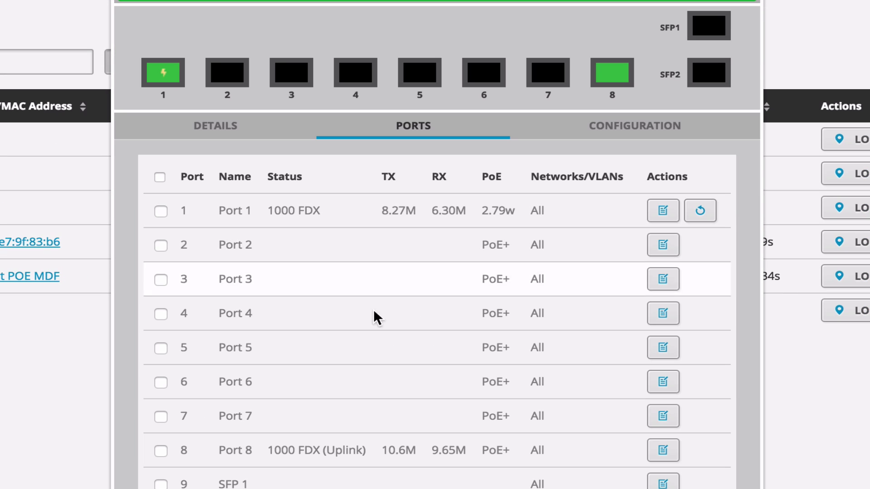
click(162, 211)
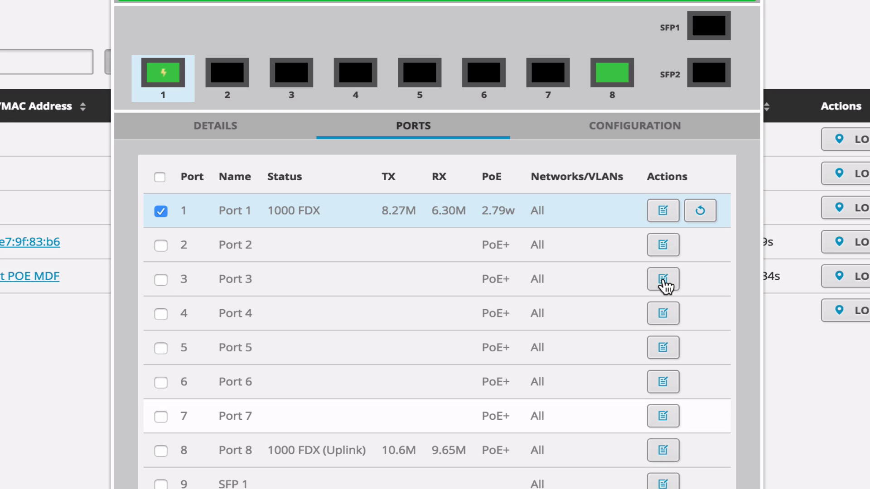
click(664, 211)
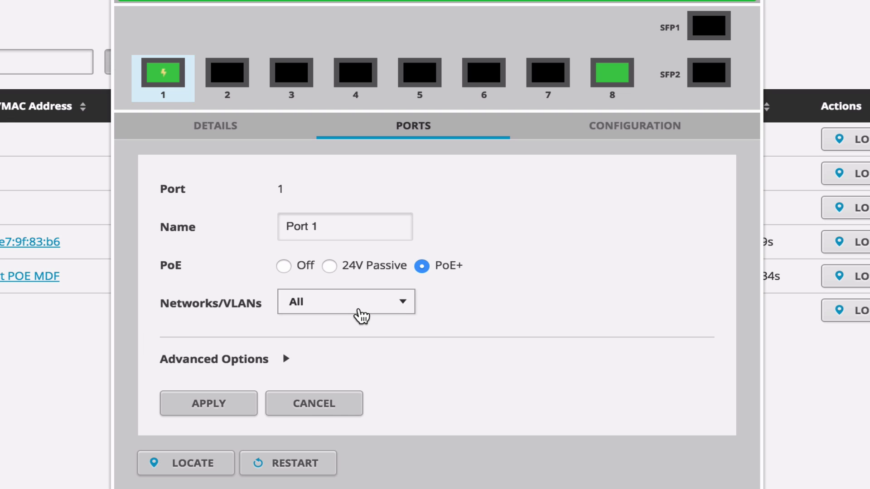
click(361, 311)
scroll(376, 403, down, 1)
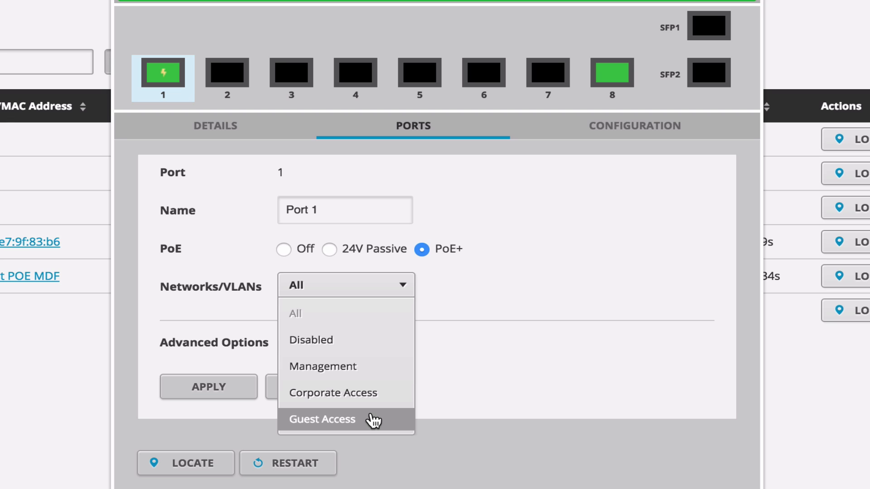
click(503, 274)
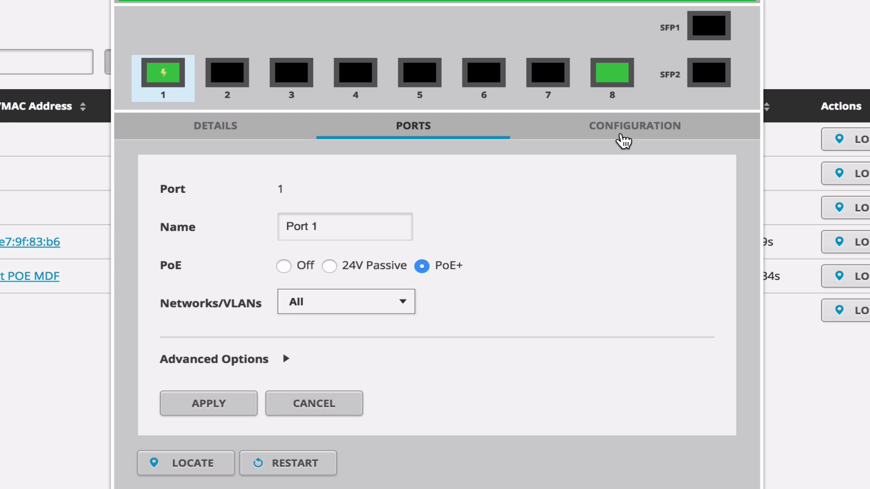
Create an AP TAG network profile with Management as native network and Guest Access tagged.
click(627, 139)
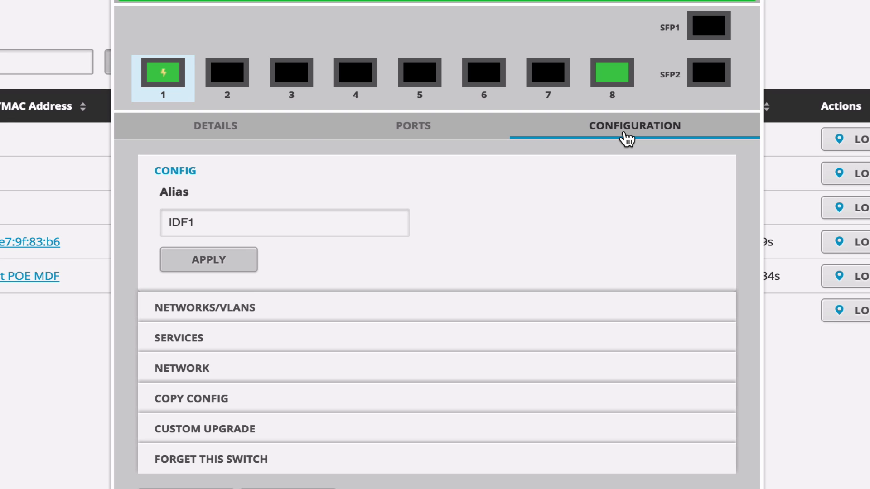
click(225, 306)
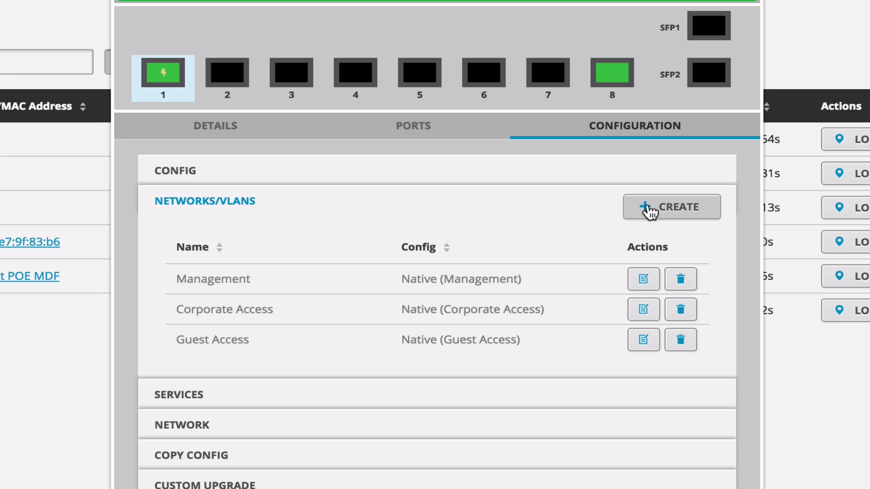
click(691, 210)
click(396, 208)
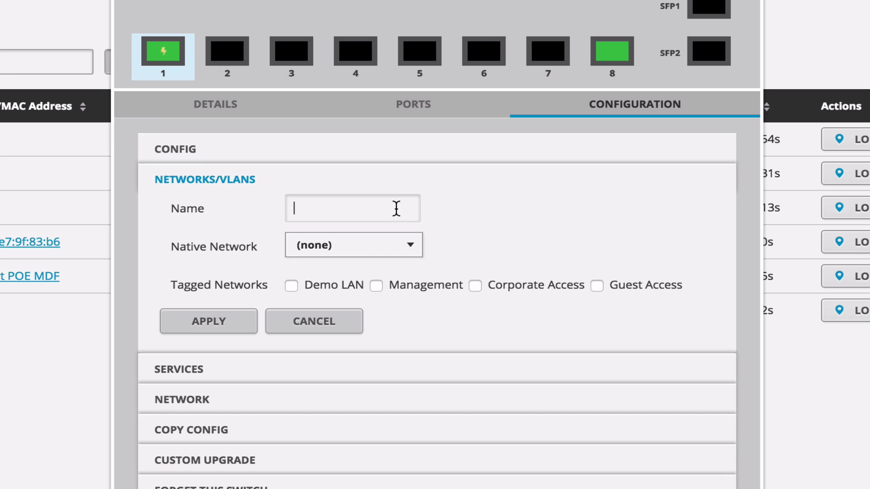
text(AP TAG)
click(396, 246)
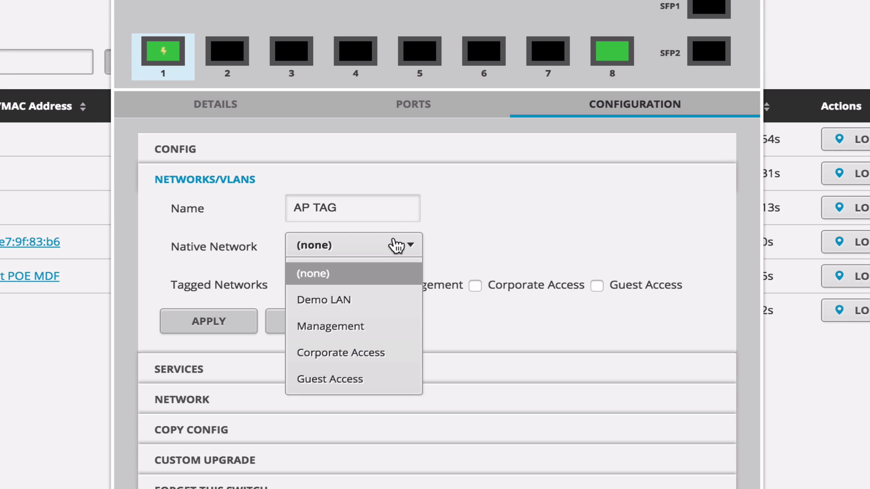
click(364, 328)
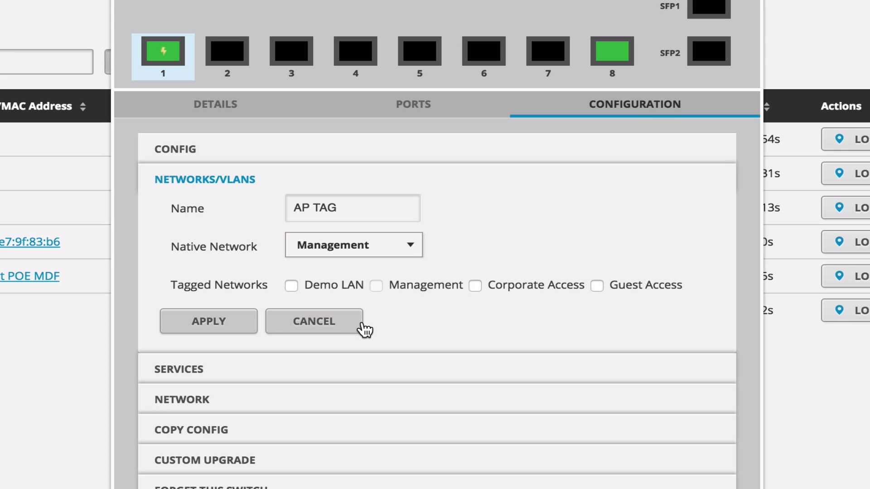
click(595, 285)
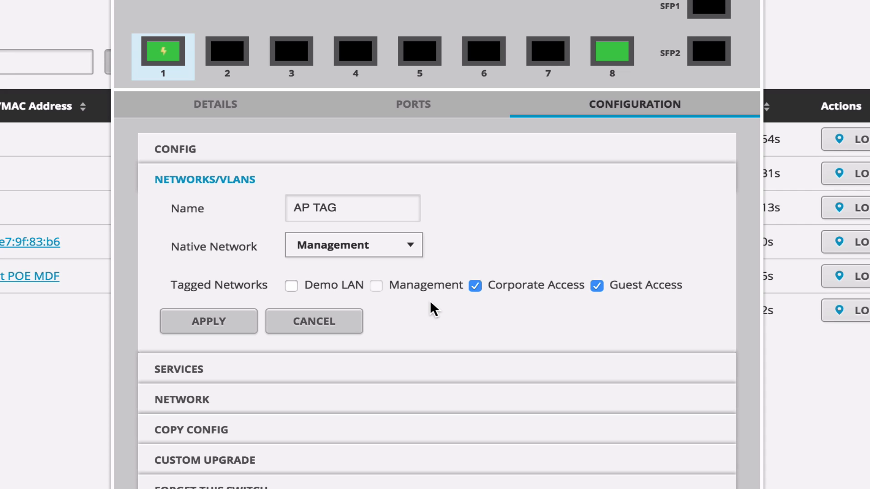
click(203, 322)
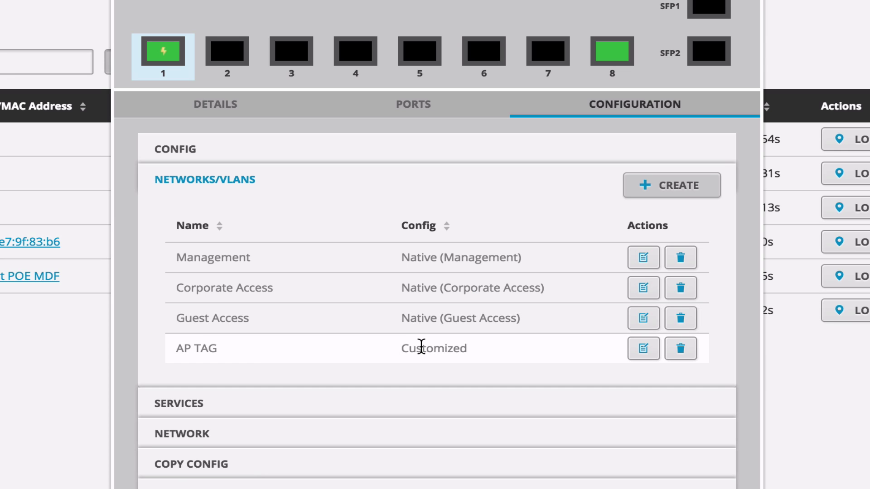
Rename IDF1's Port 1 to AP1 and assign it the AP TAG profile.
click(414, 105)
triple_click(347, 203)
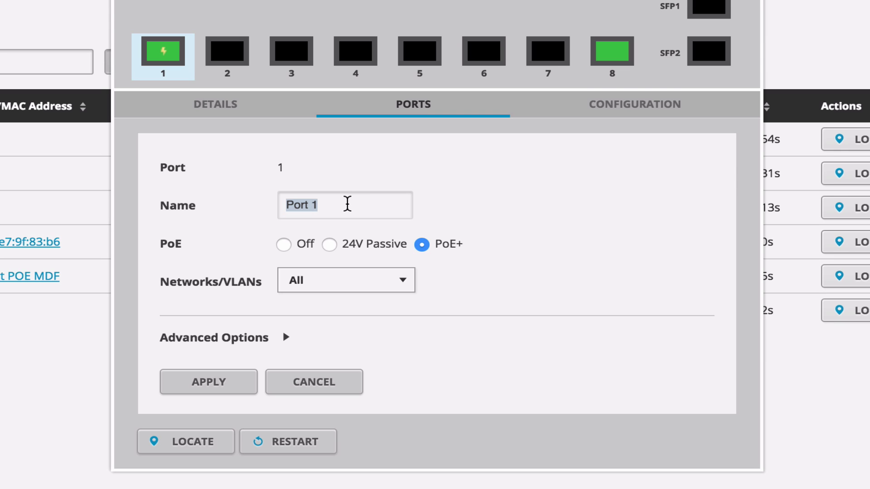
text(AP1)
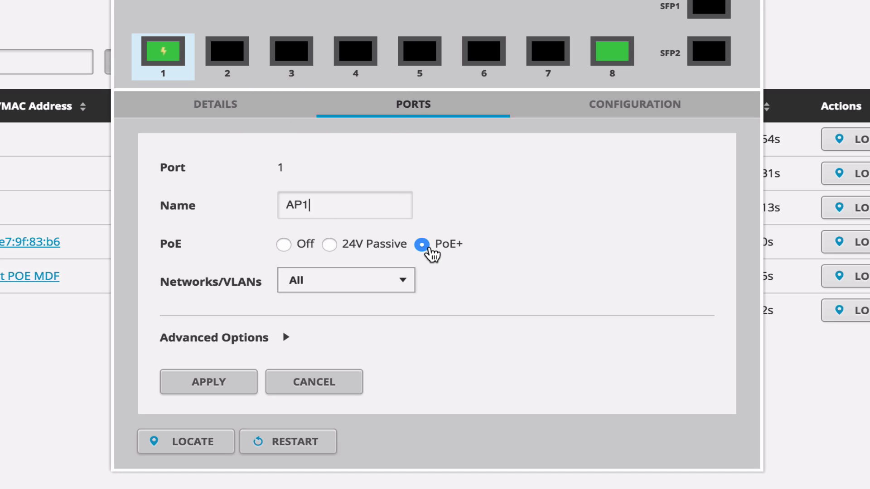
click(387, 290)
scroll(353, 376, down, 1)
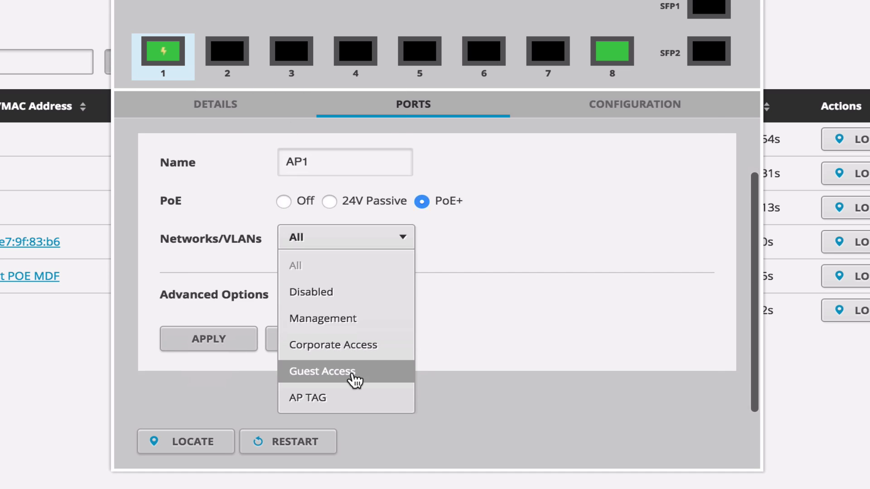
click(324, 400)
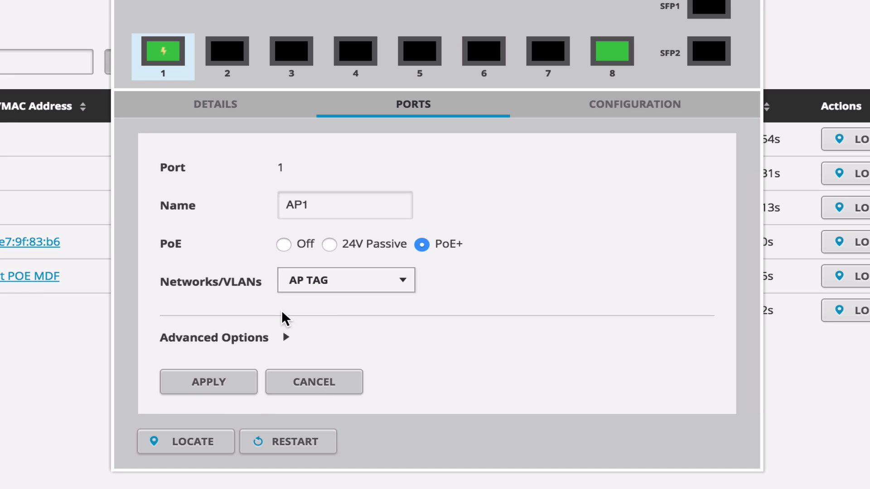
click(228, 343)
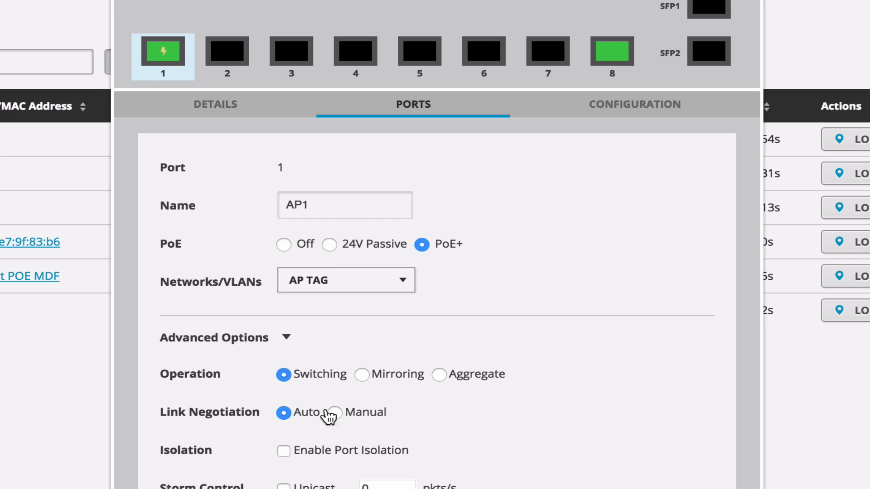
click(243, 342)
click(211, 390)
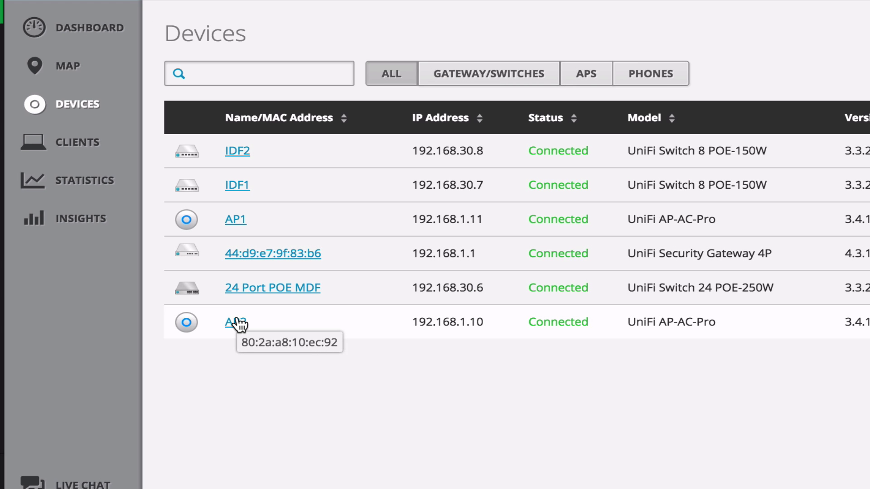
On the IDF2 switch, rename Port 1 to AP2 and assign it the AP TAG profile.
click(241, 154)
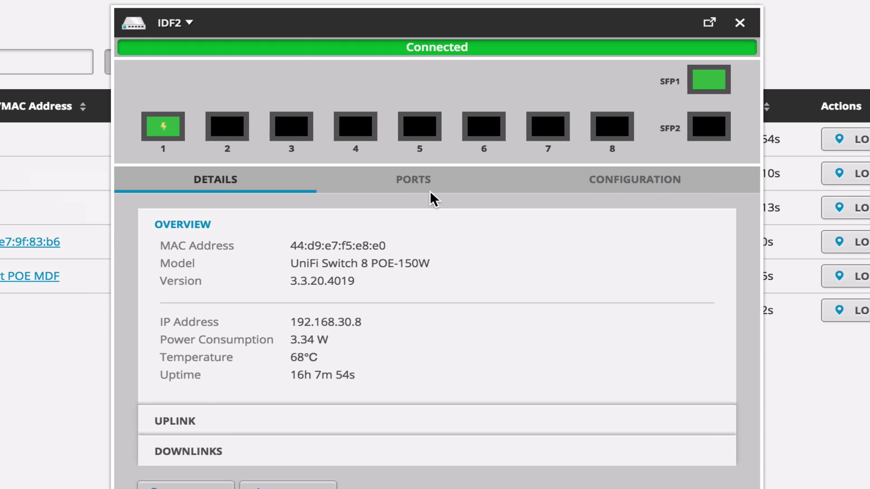
click(536, 187)
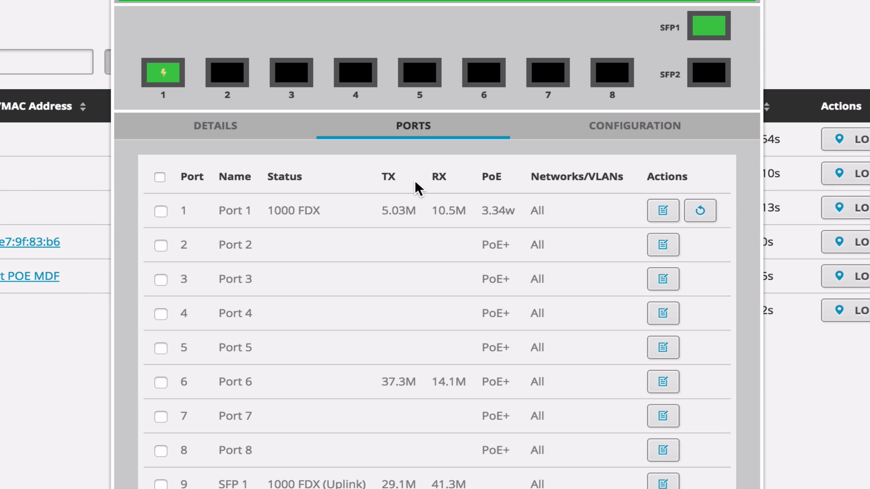
click(161, 211)
click(660, 212)
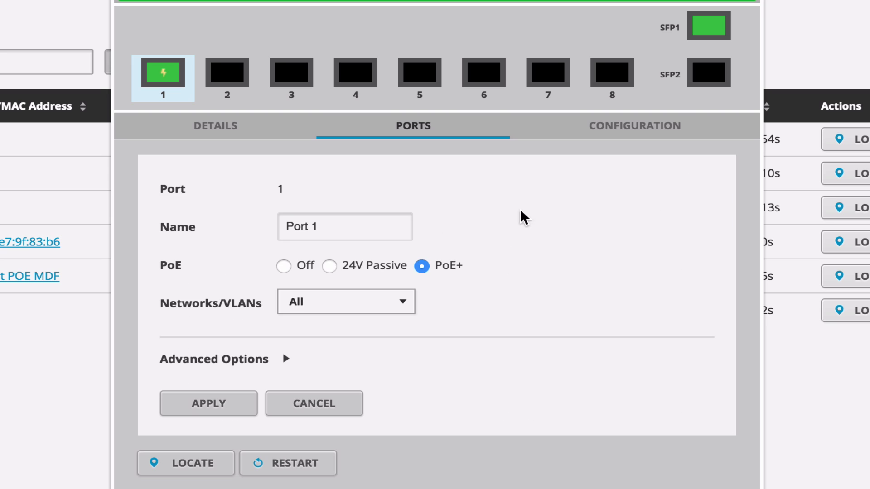
click(390, 223)
key(ctrl+a)
text(AP2)
click(372, 305)
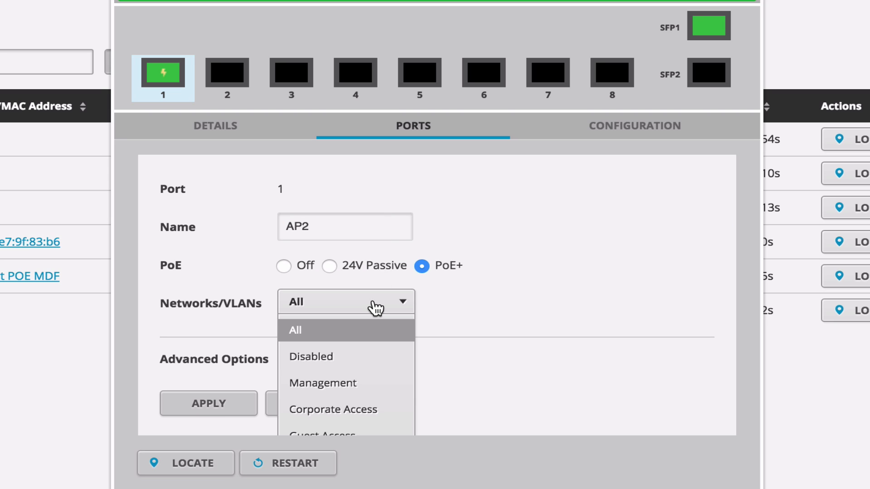
scroll(371, 298, down, 1)
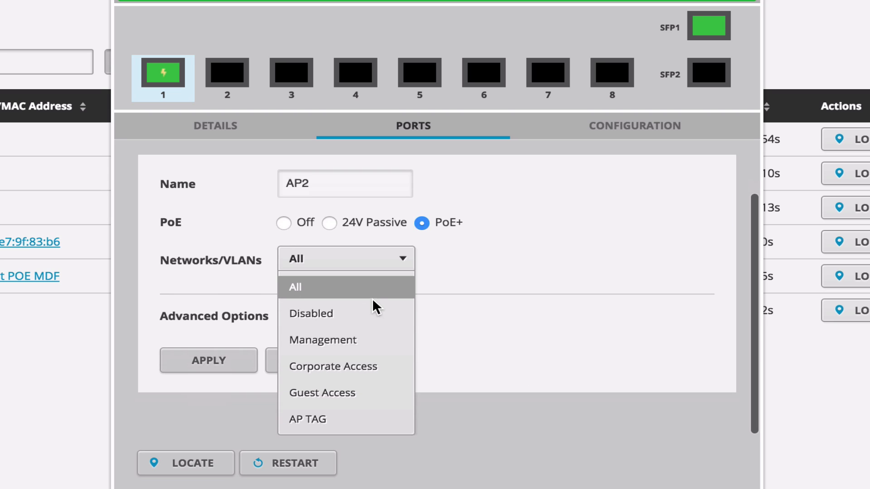
click(333, 426)
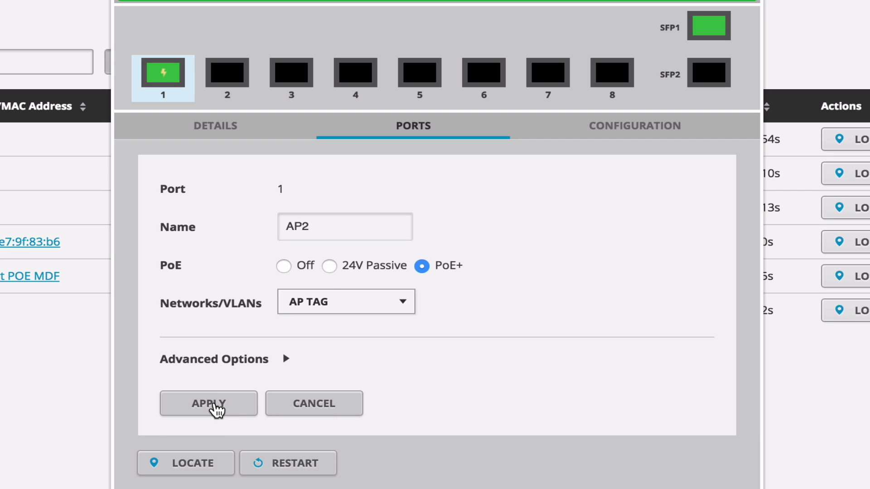
click(217, 410)
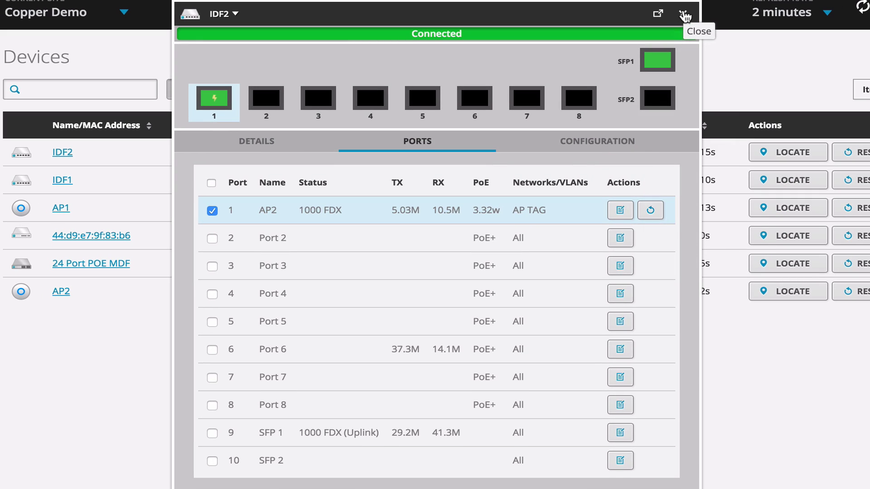
click(685, 16)
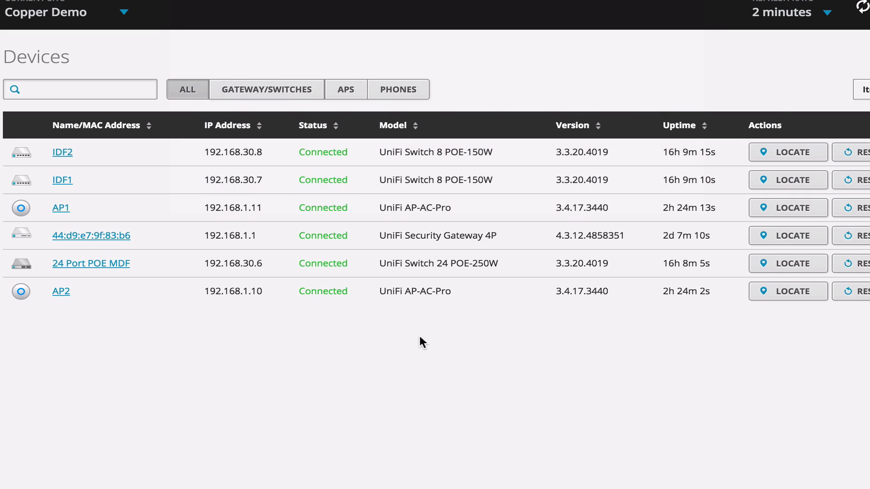
Power-cycle Port 1 on the IDF1 switch.
click(862, 7)
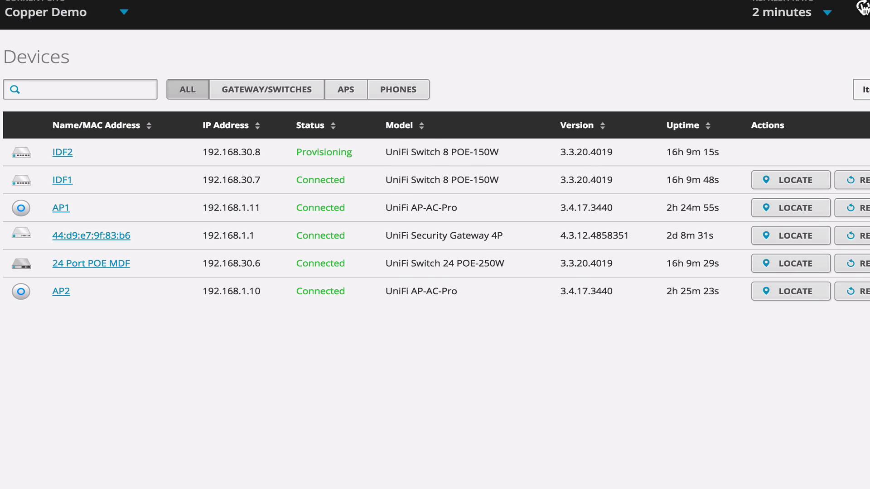
click(68, 180)
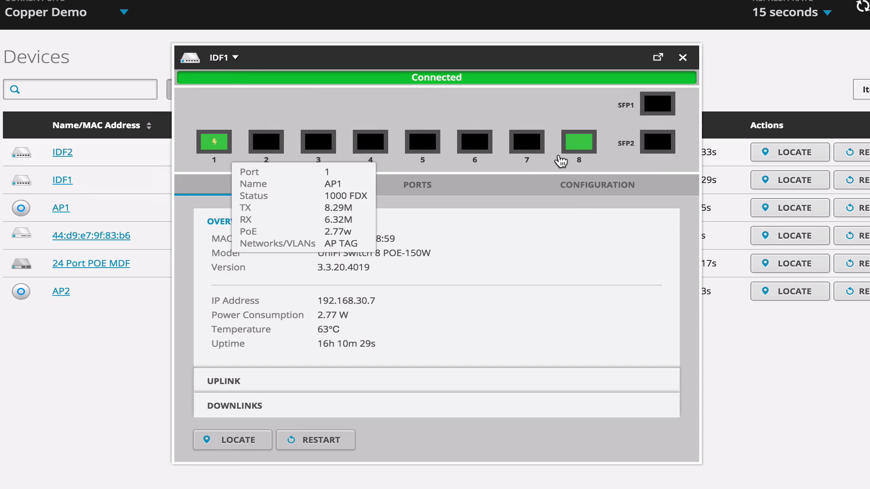
click(590, 190)
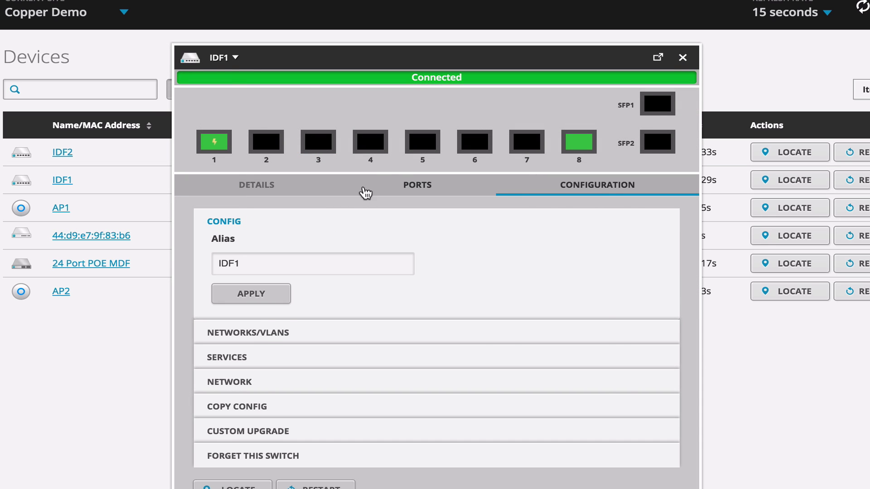
click(406, 188)
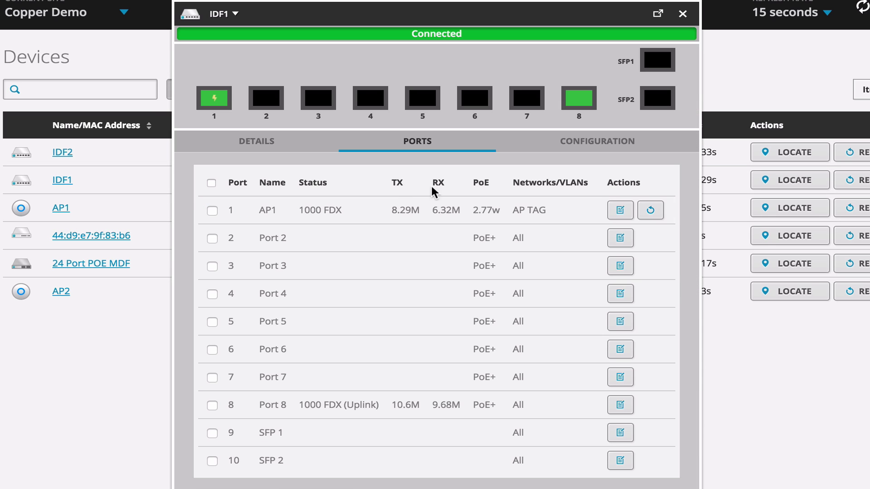
click(650, 212)
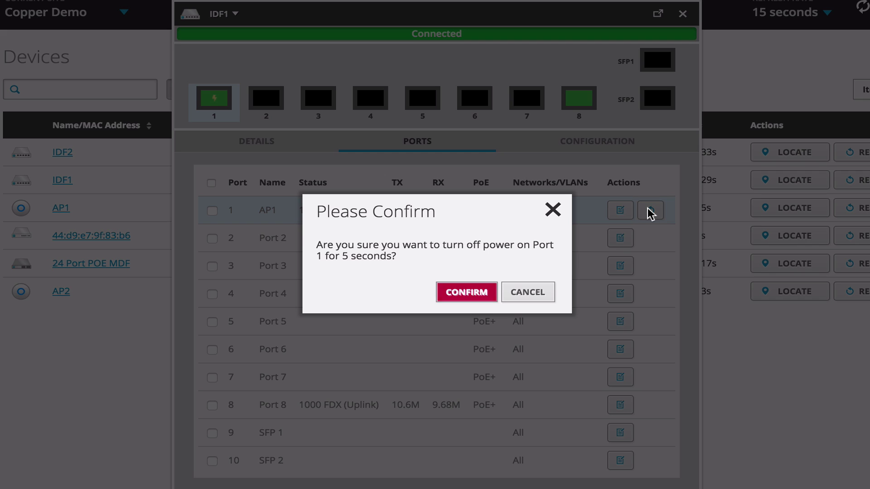
click(480, 297)
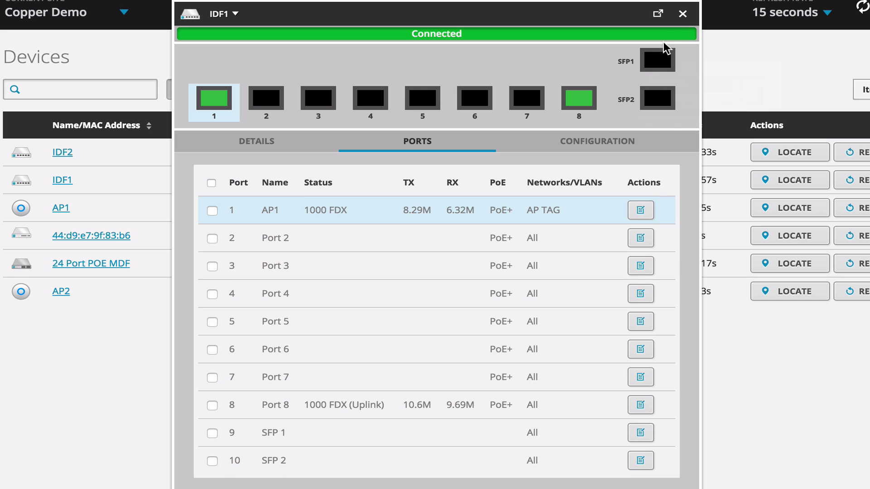
click(683, 17)
Power-cycle Port 1 on the IDF2 switch as well.
click(62, 152)
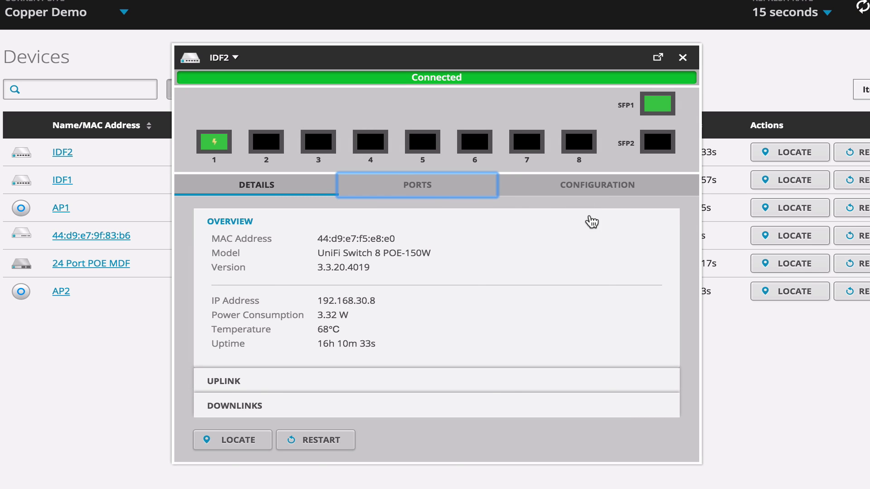
click(419, 191)
click(650, 210)
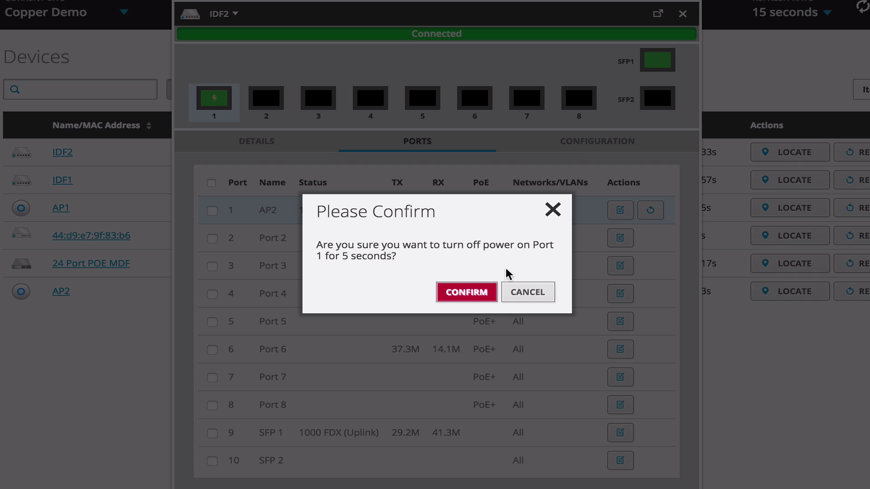
click(479, 294)
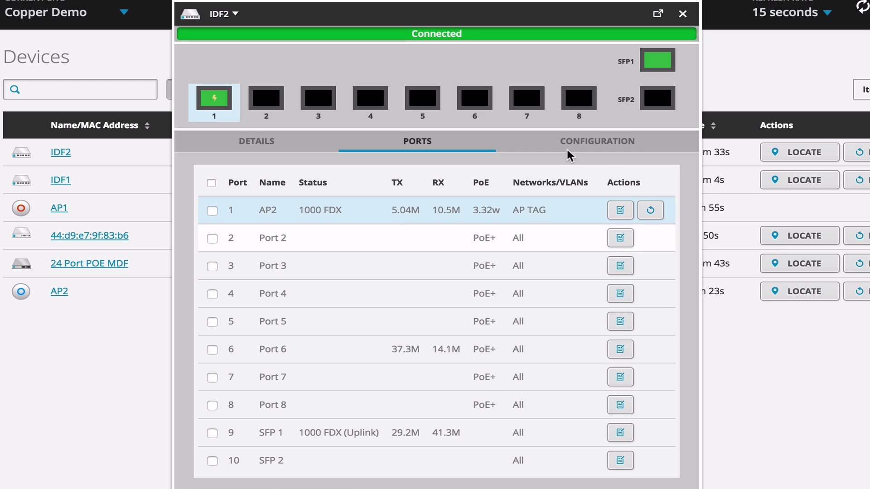
click(686, 10)
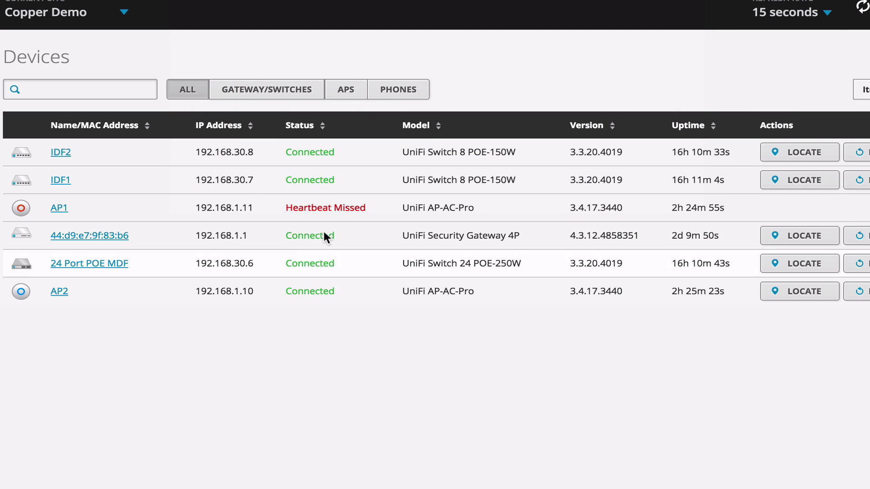
Refresh the access point list until AP1 (192.168.30.9) and AP2 (192.168.30.10) reconnect, then list all devices.
click(864, 8)
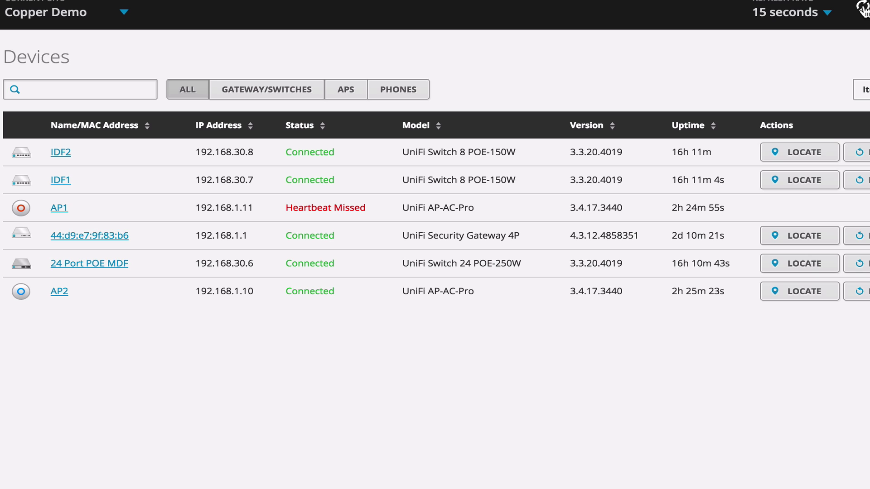
click(357, 91)
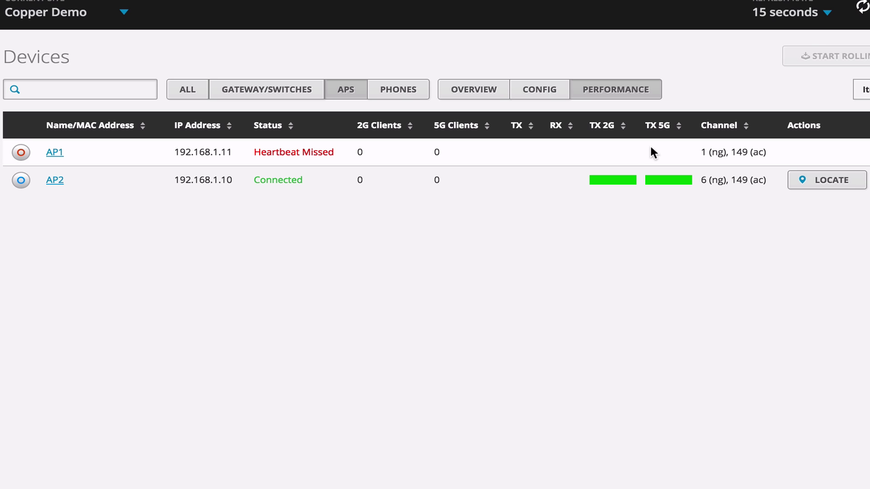
click(863, 8)
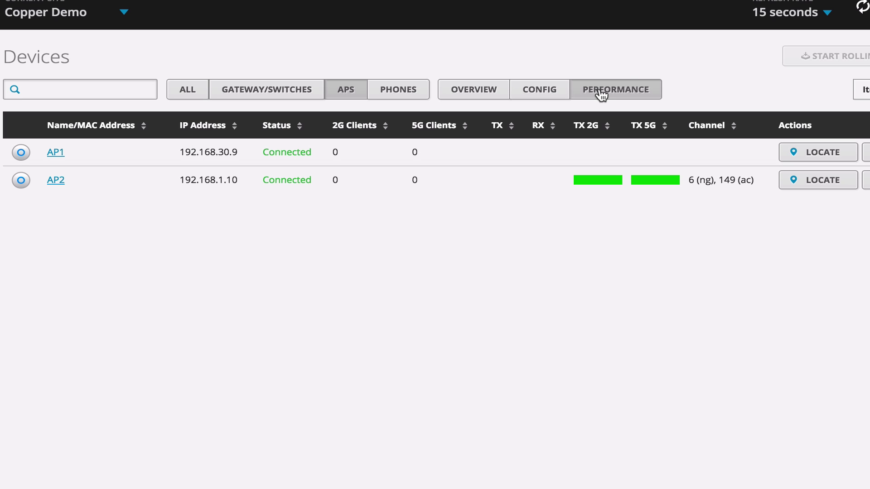
click(863, 8)
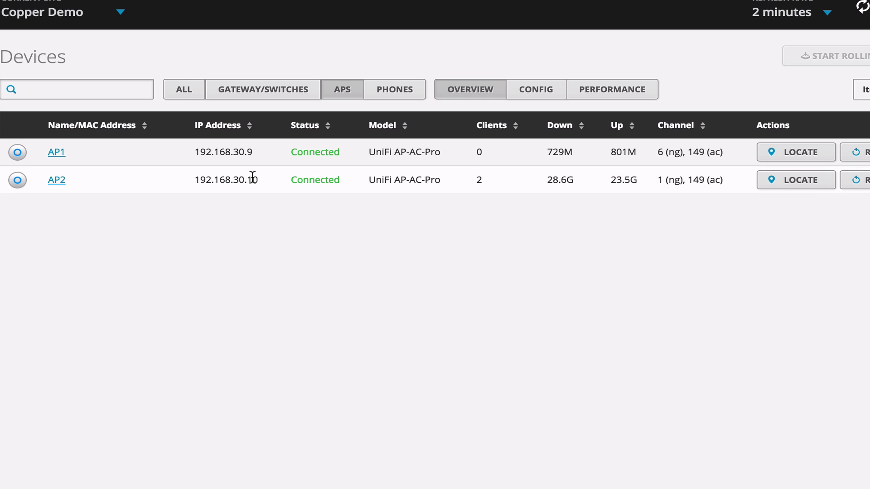
click(183, 94)
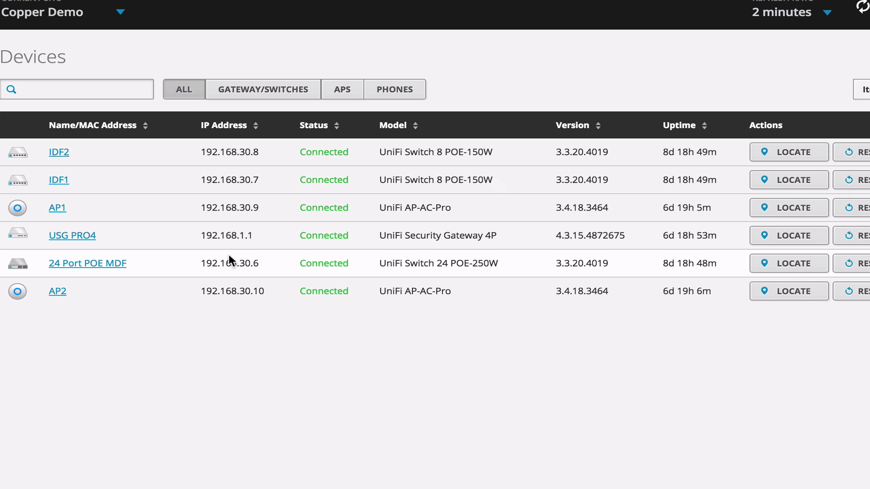